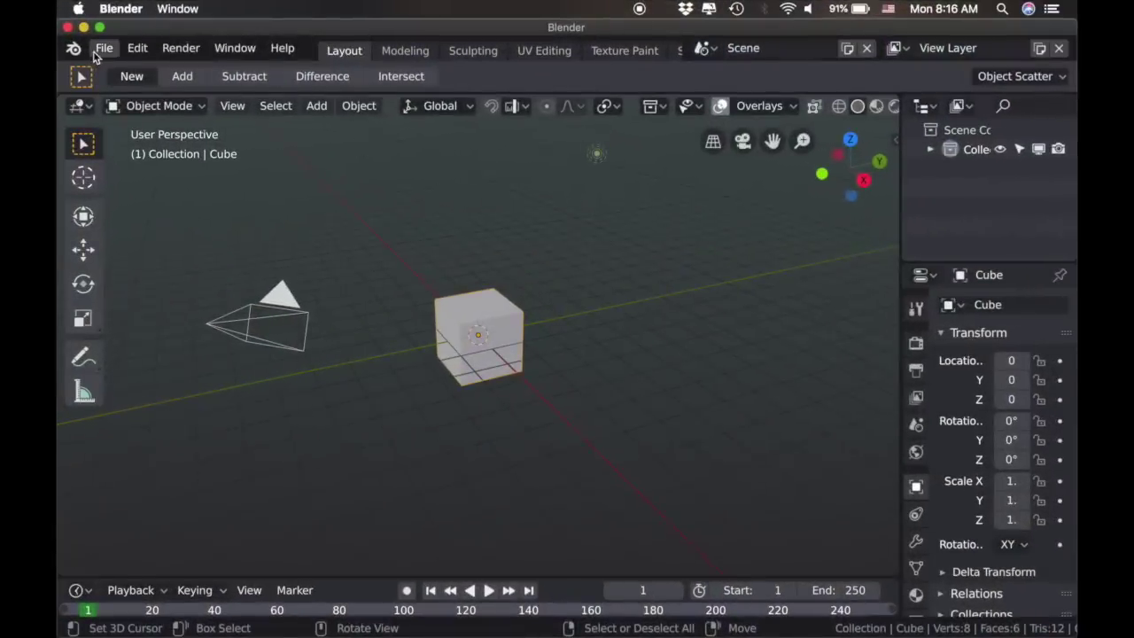
Append Mask_Base Material from the Material folder of Mask Node.blend on the Desktop
left_click(96, 51)
left_click(137, 369)
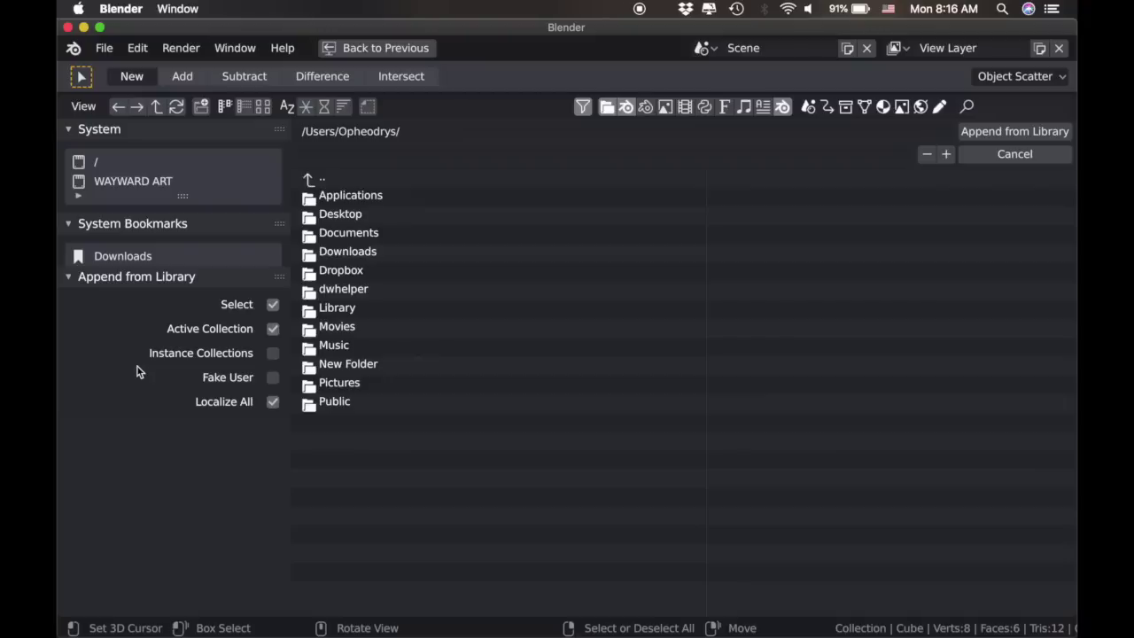
scroll(181, 217, "down", 2)
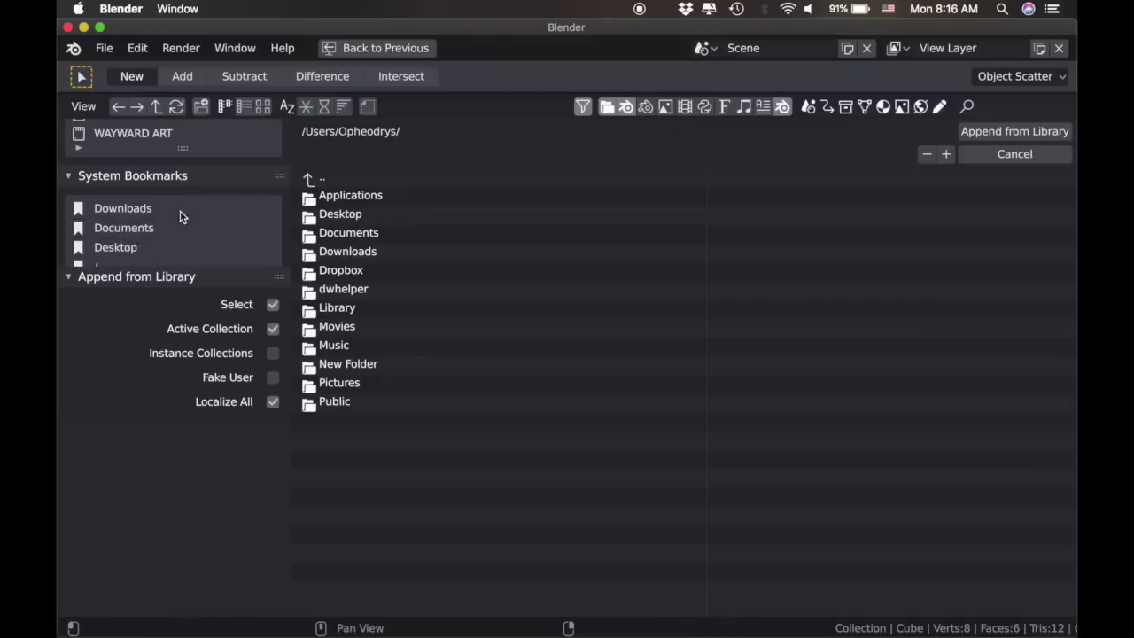
left_click(135, 249)
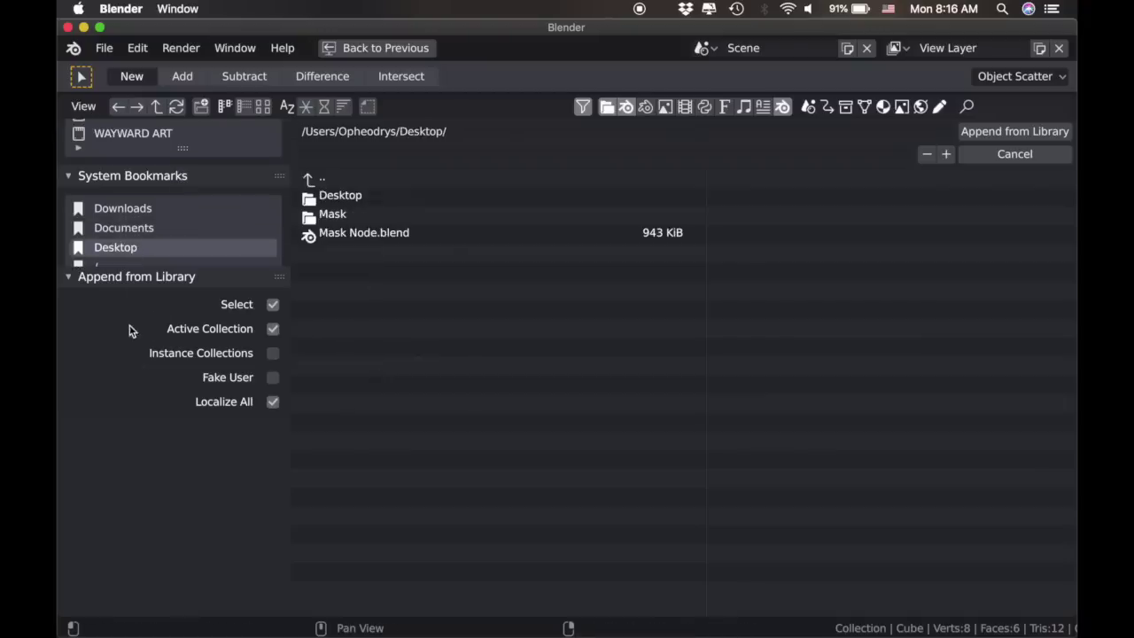
double_click(393, 236)
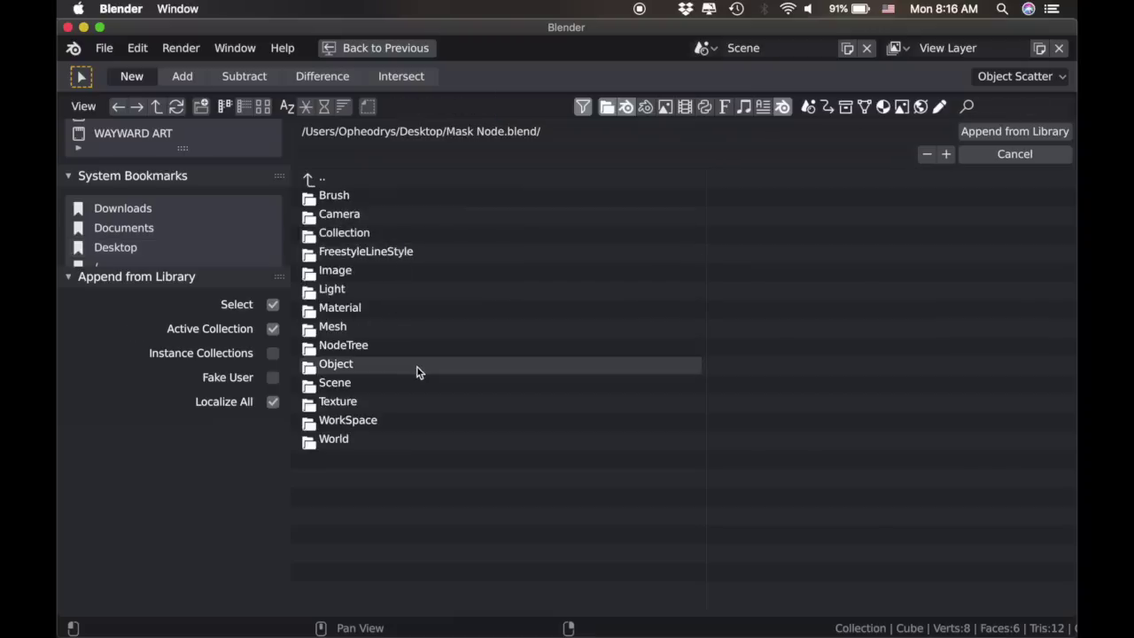
left_click(363, 348)
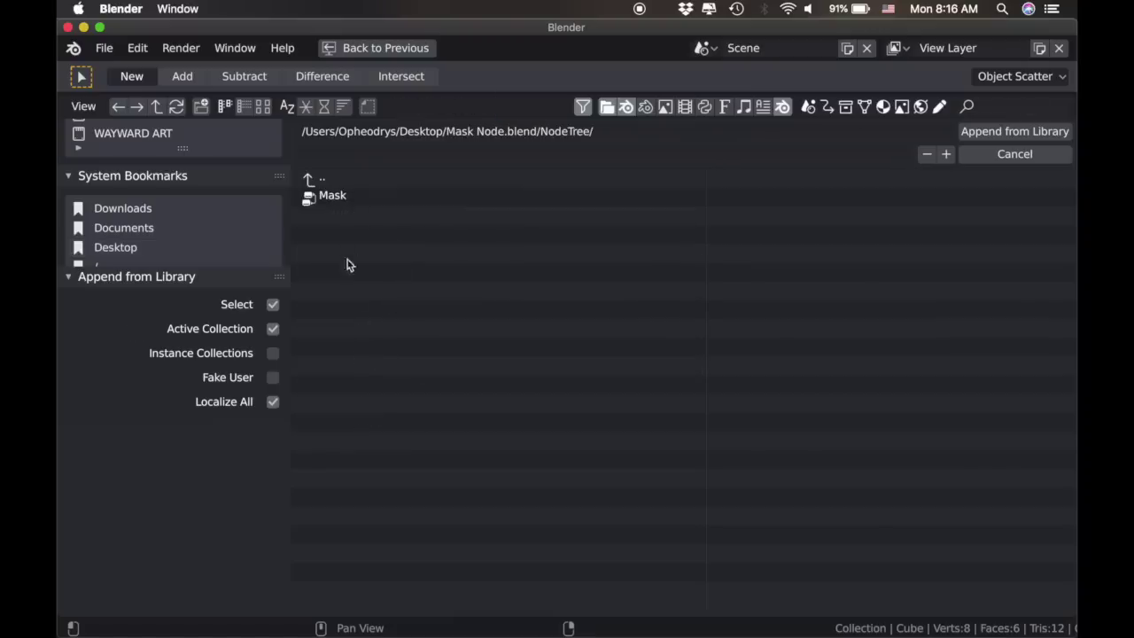
left_click(311, 178)
left_click(345, 307)
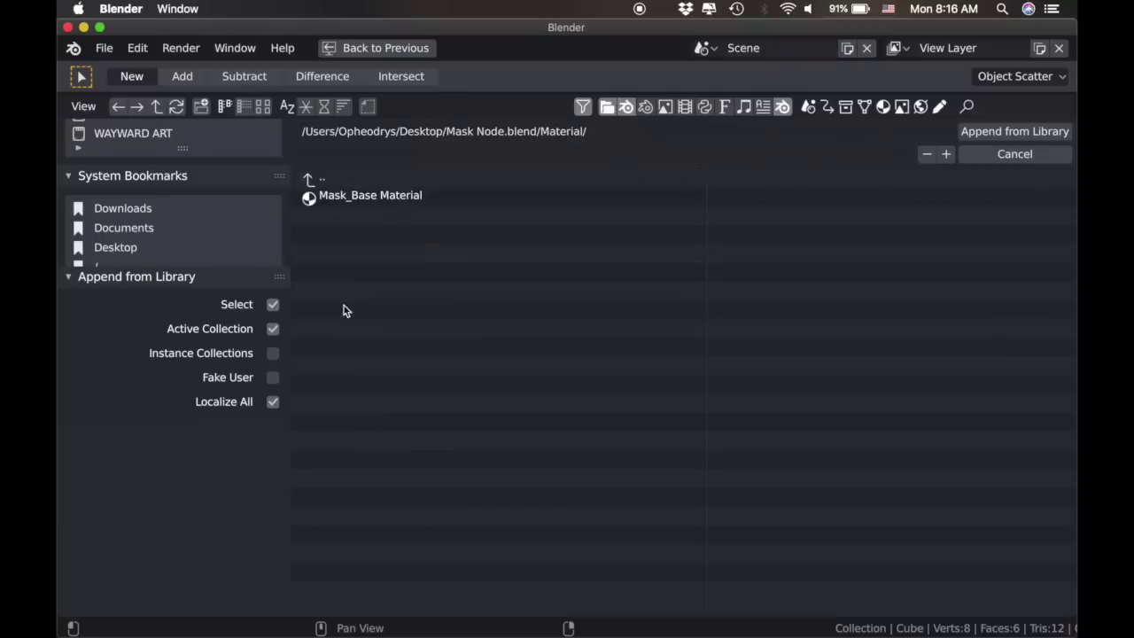
left_click(410, 204)
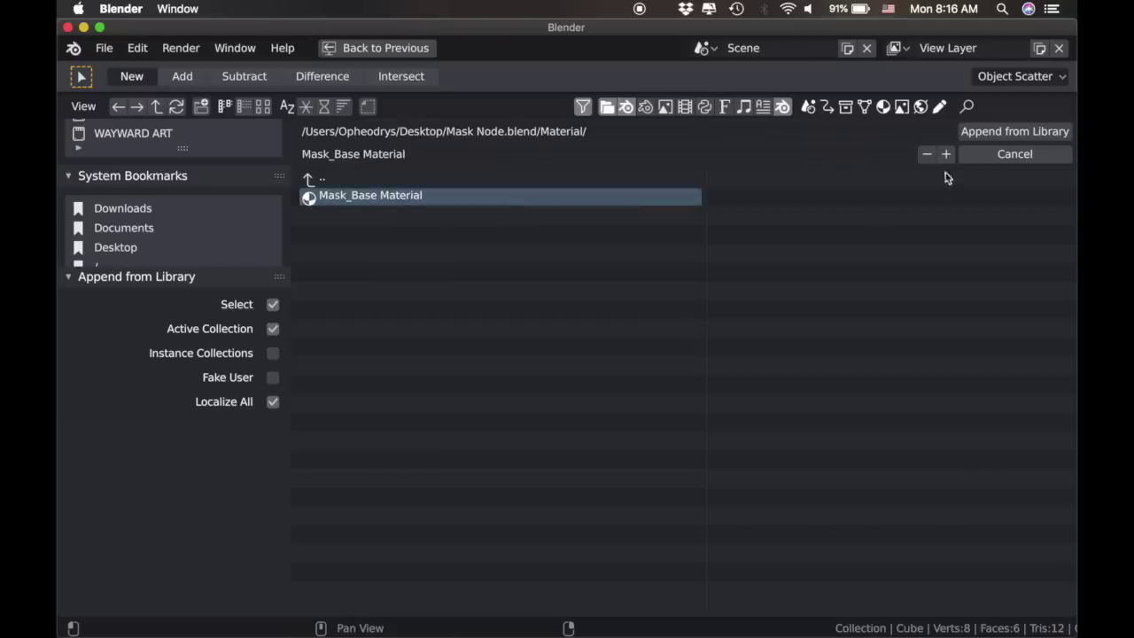
left_click(974, 132)
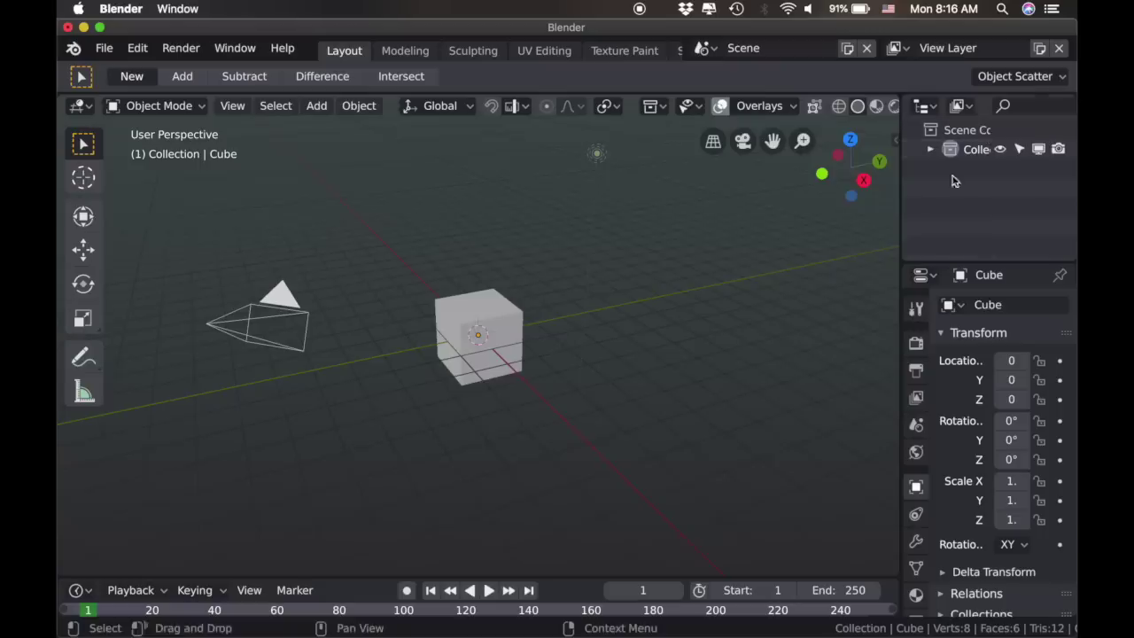
Enlarge the properties and timeline areas and turn the timeline area into a Shader Editor
left_click_drag(900, 294, 792, 298)
left_click_drag(678, 577, 691, 331)
left_click(89, 344)
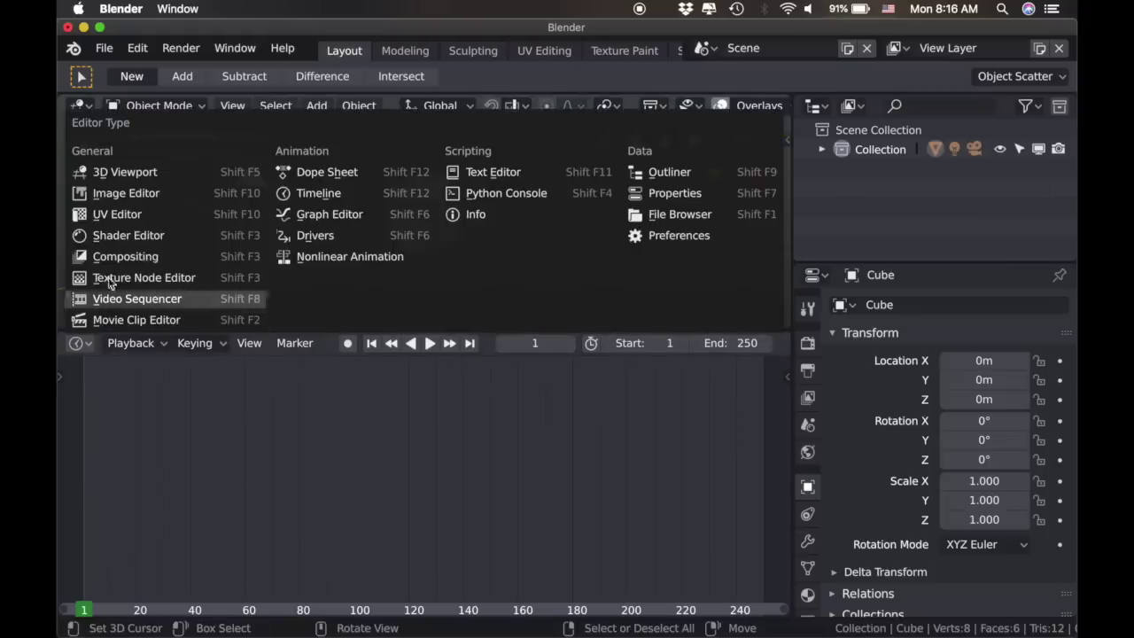
left_click(121, 243)
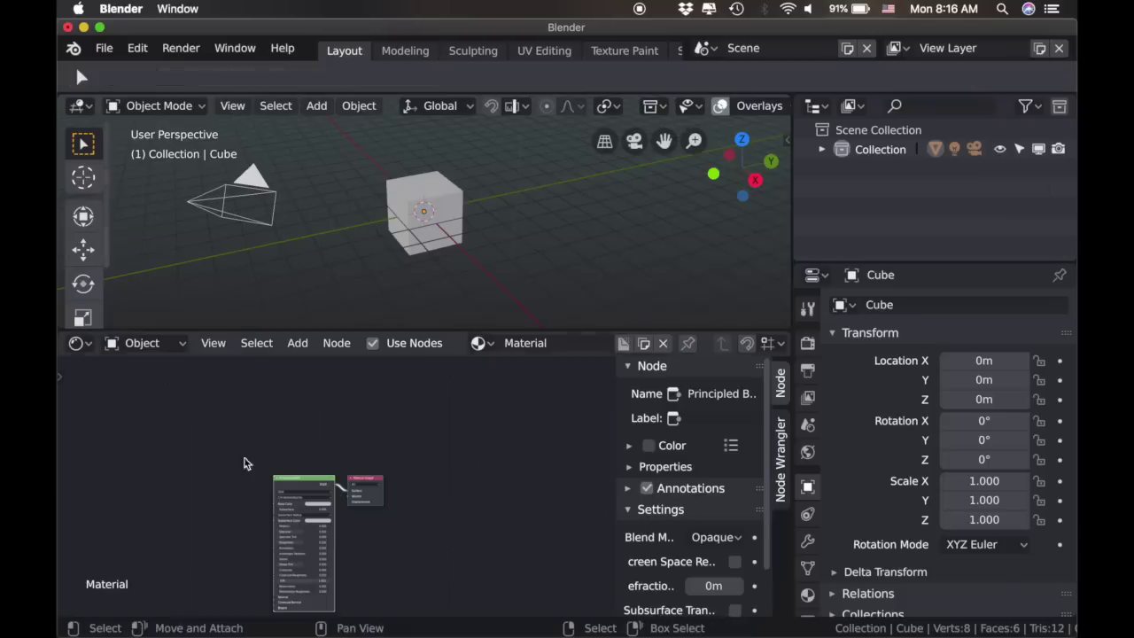
scroll(423, 476, "up", 3)
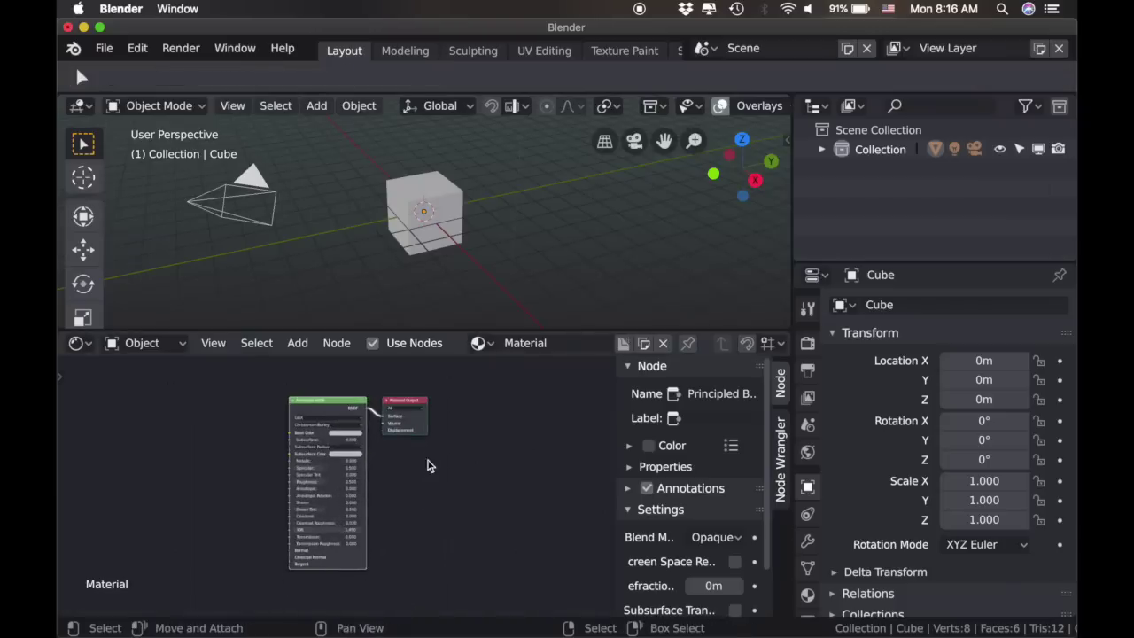
Assign Mask_Base Material to the cube in place of its default material
left_click(808, 595)
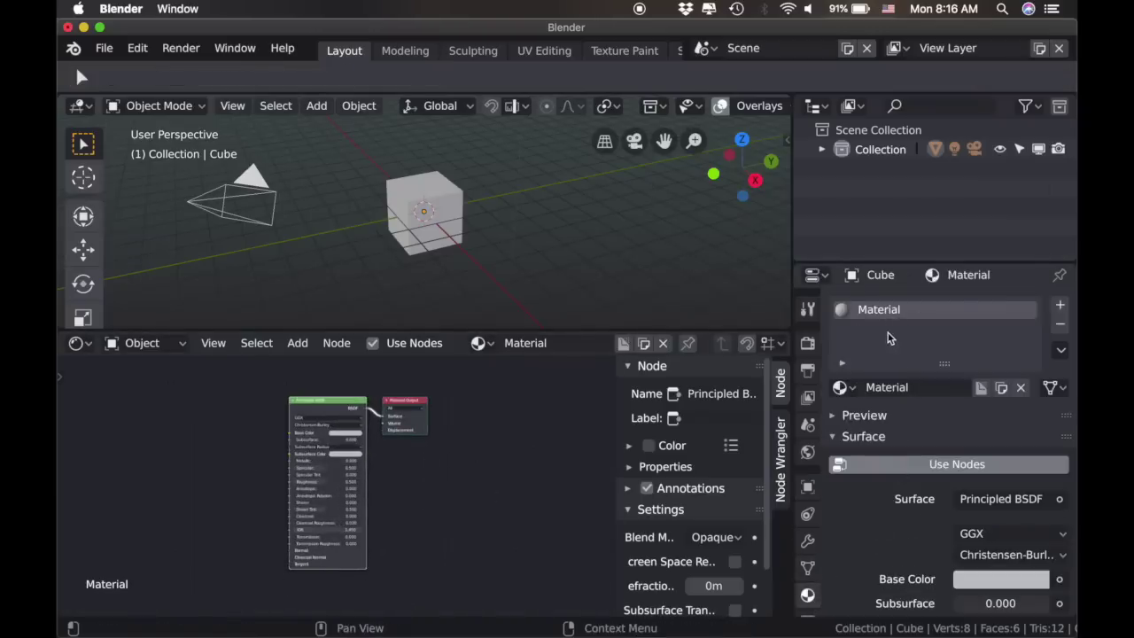
left_click(842, 387)
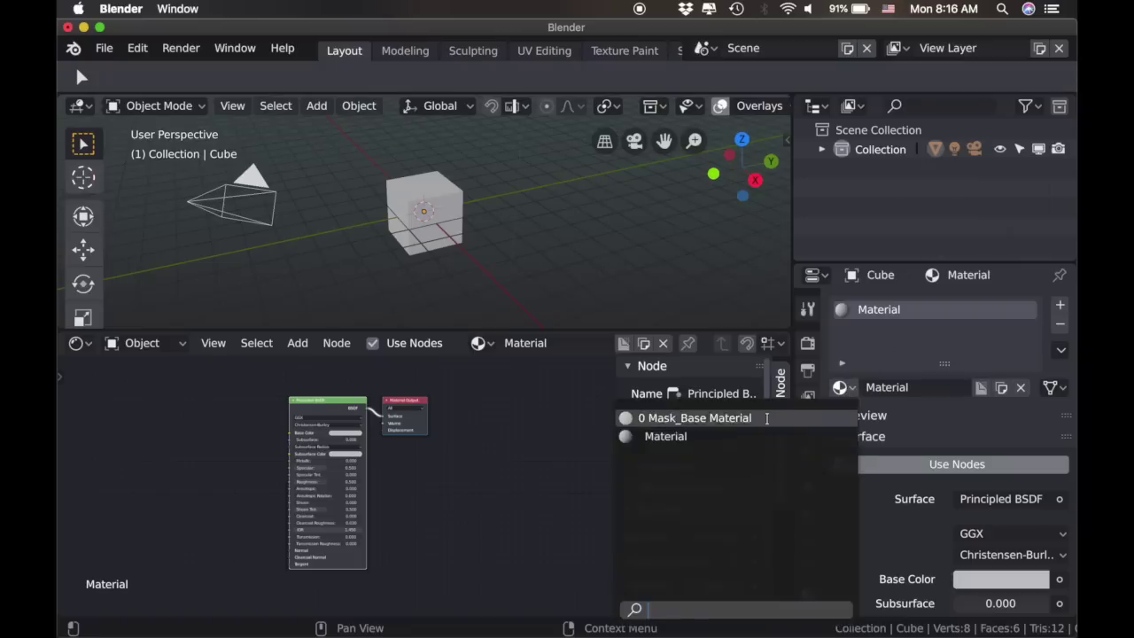
left_click(749, 418)
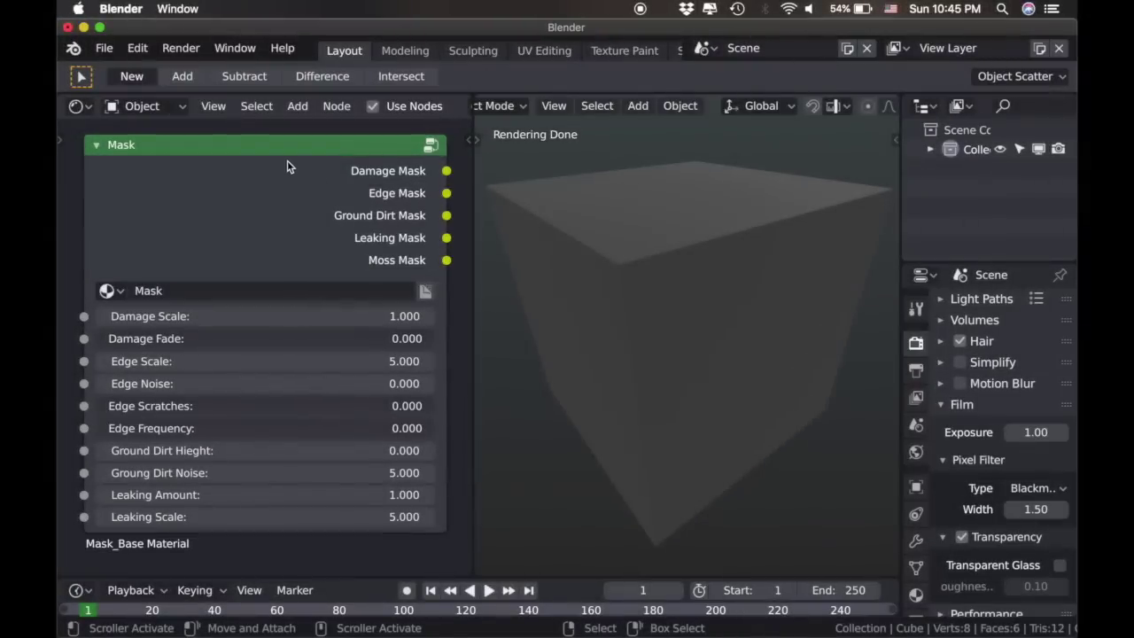
Preview the Mask node's Damage Mask output on the cube, testing Damage Scale at 50 and Damage Fade at 1
left_click(287, 167, "ctrl+shift")
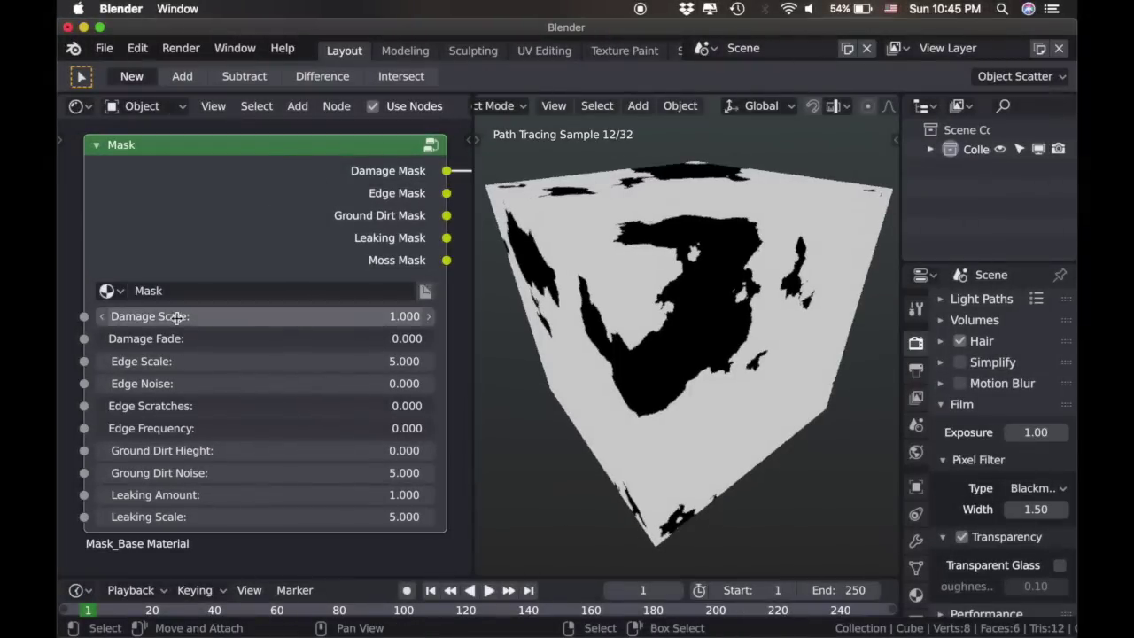
left_click_drag(142, 321, 430, 322)
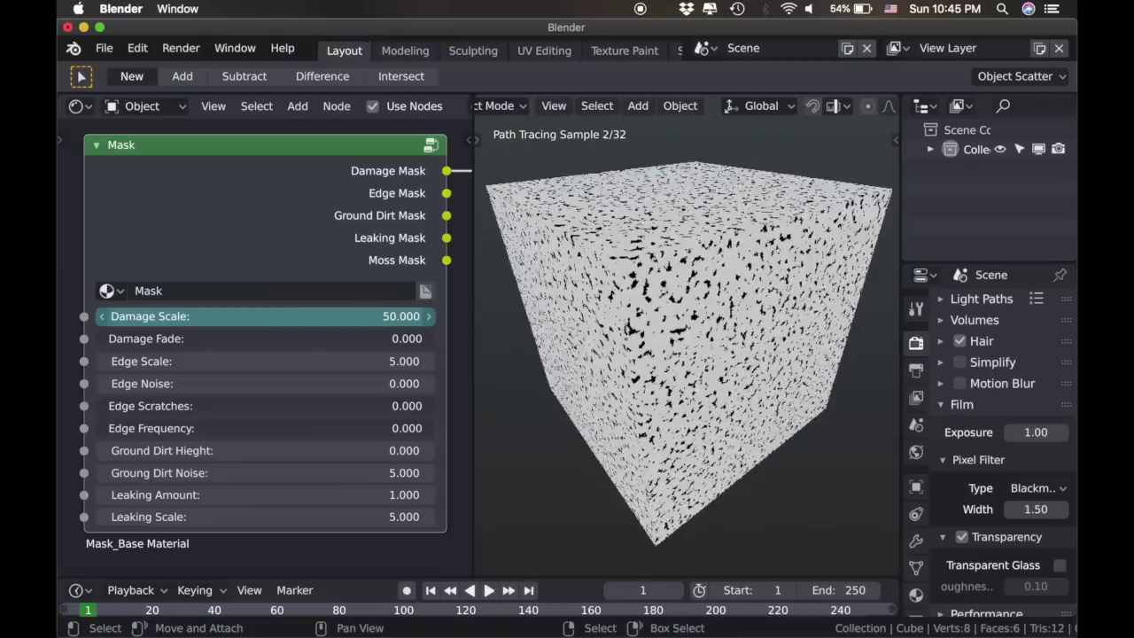
key("Escape")
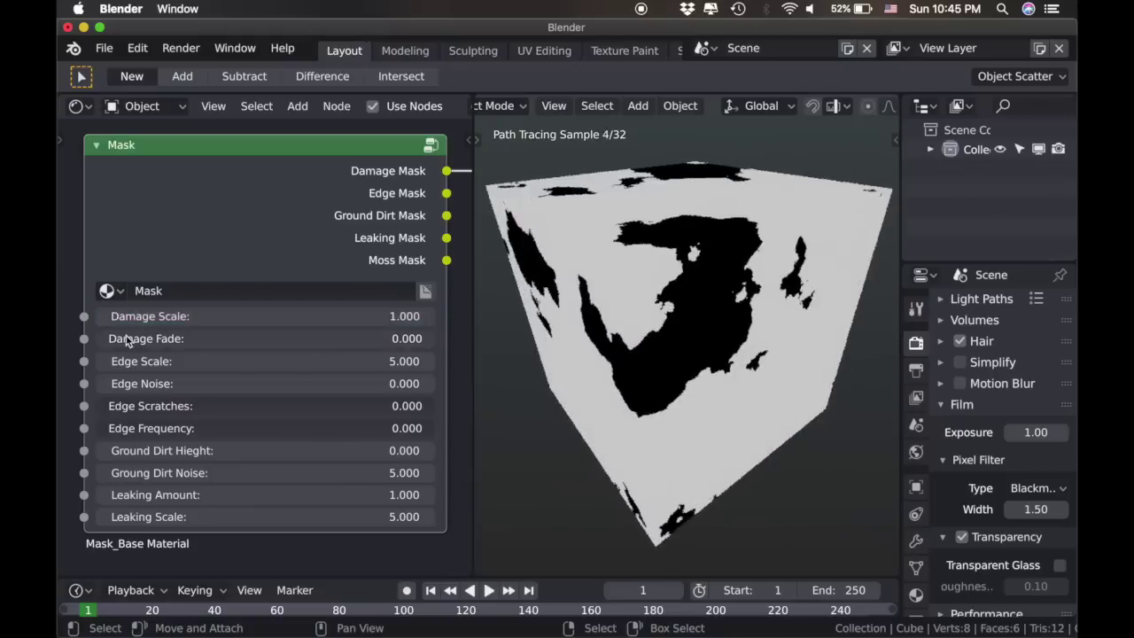
left_click_drag(115, 339, 560, 394)
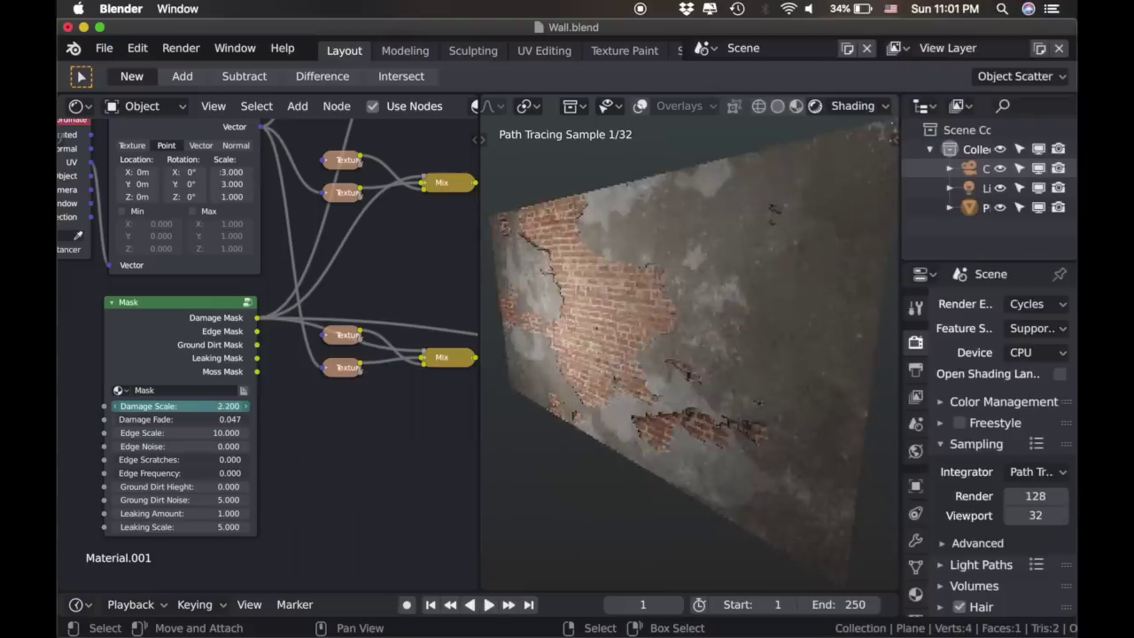
In Wall.blend, set the Mask node's Damage Scale to 1.4
left_click_drag(180, 405, 112, 405)
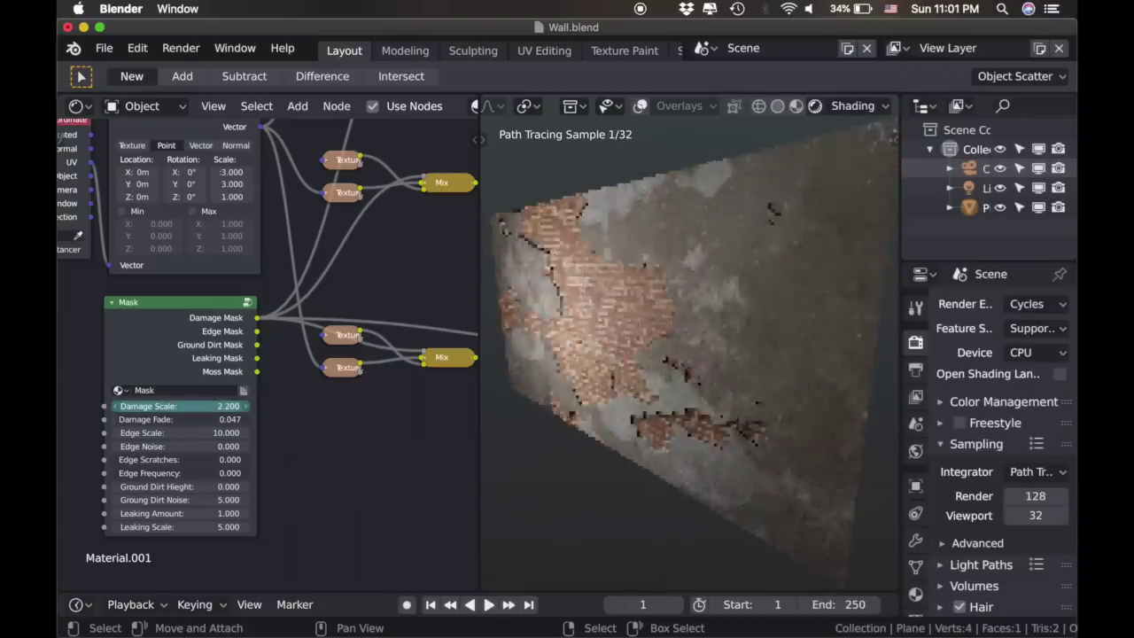
left_click_drag(142, 406, 132, 406)
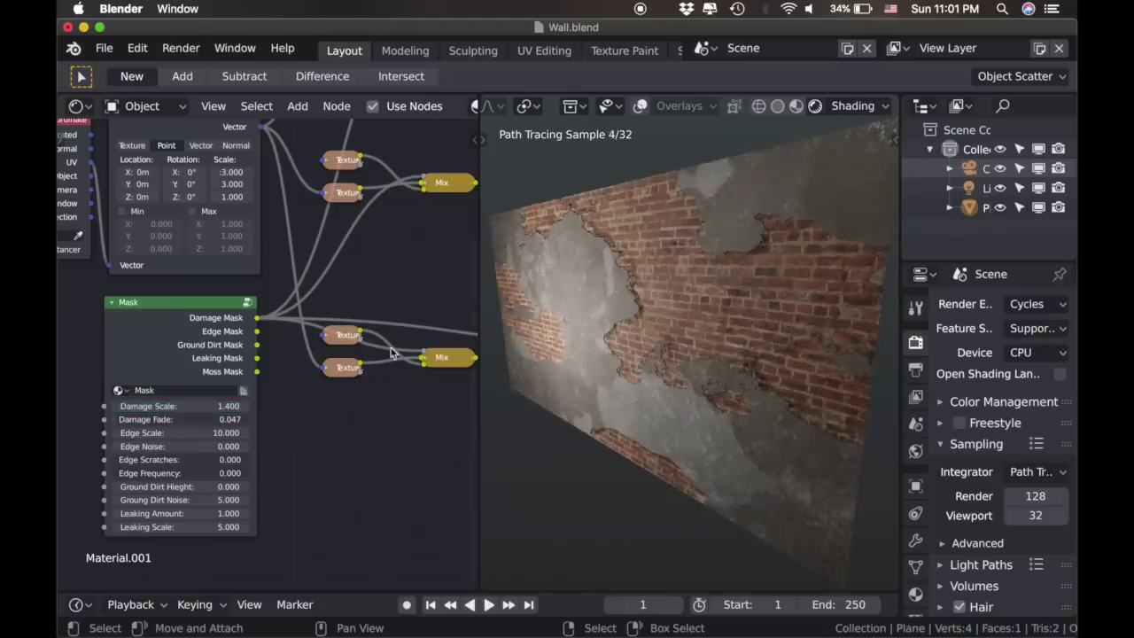
Preview each of the six texture nodes on the wall, from the two colour textures to the two normal textures
scroll(391, 352, "down", 3)
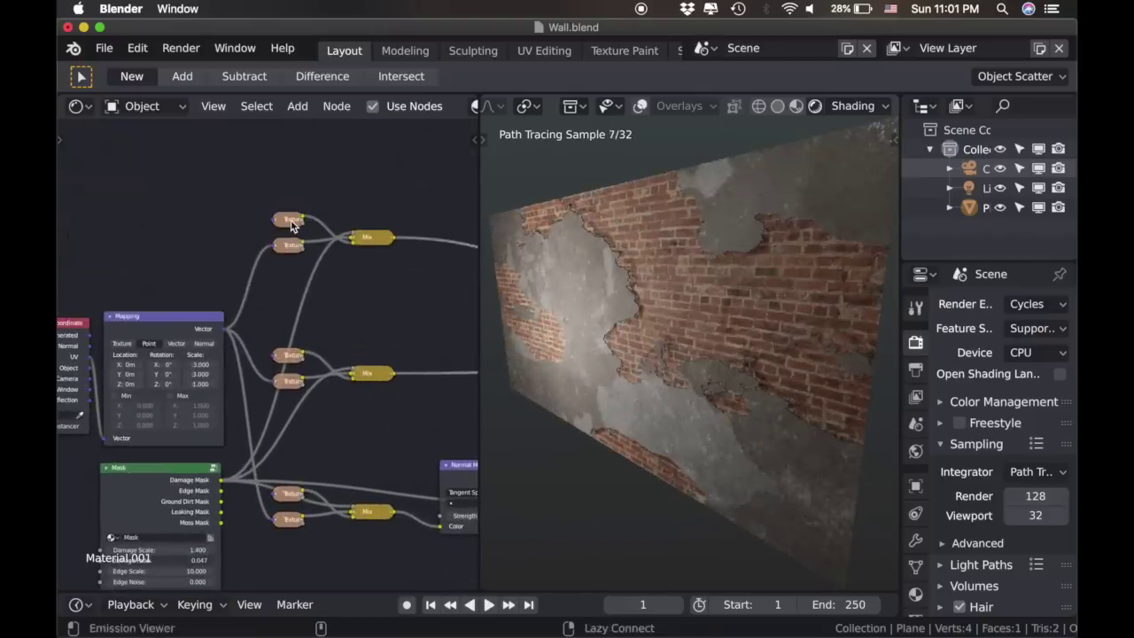
left_click(292, 223, "ctrl+shift")
left_click(292, 248, "ctrl+shift")
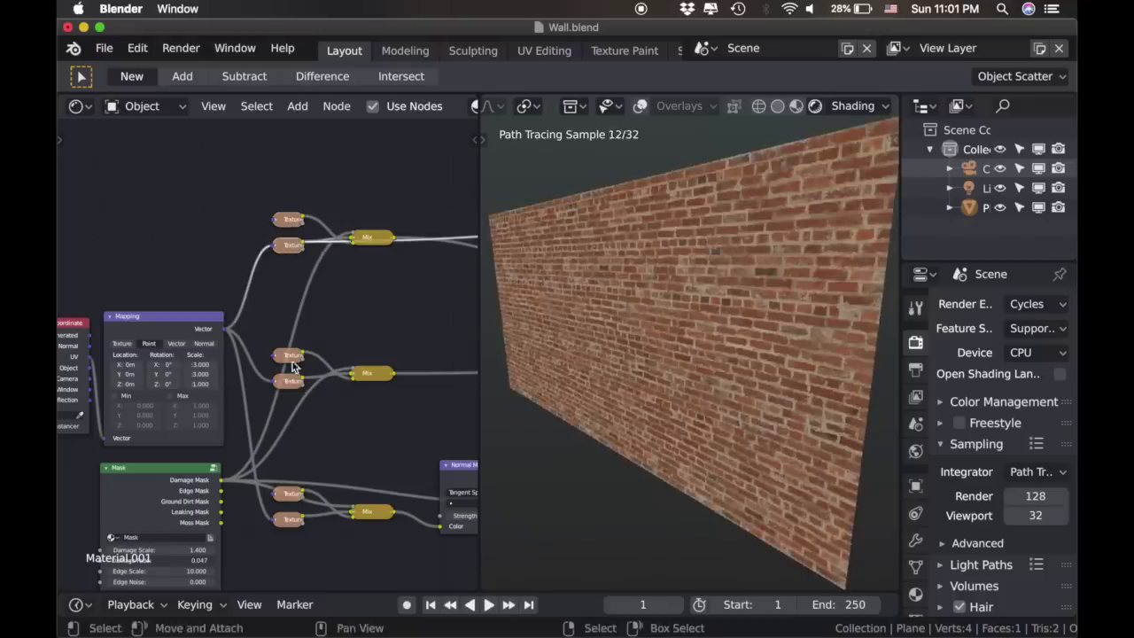
left_click(292, 360, "ctrl+shift")
left_click(291, 383, "ctrl+shift")
left_click(292, 494, "ctrl+shift")
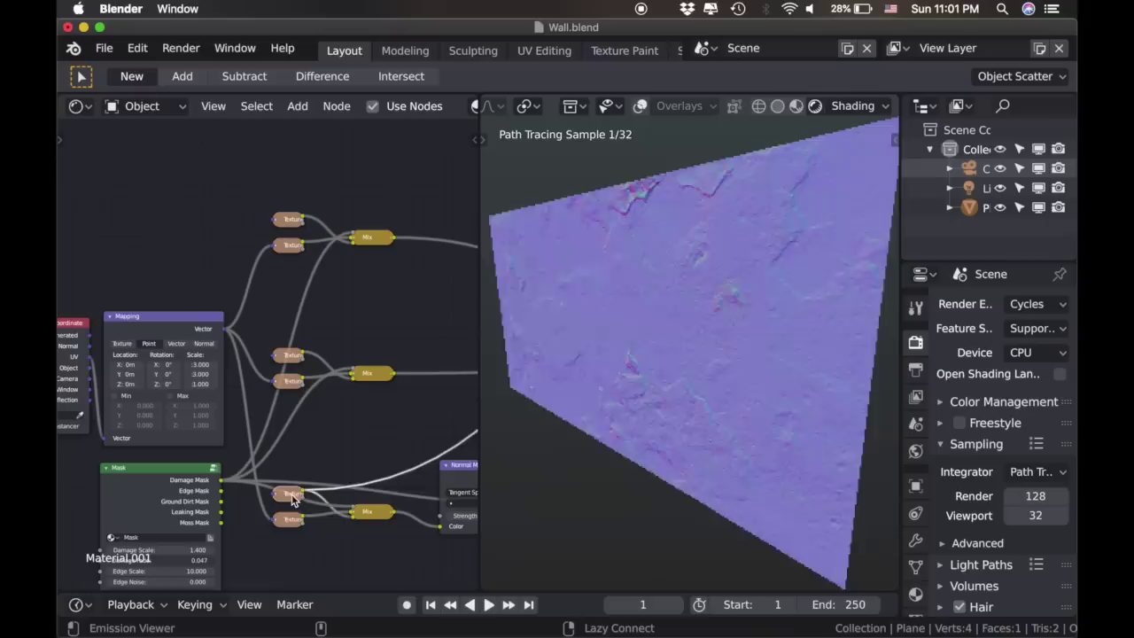
left_click(292, 521, "ctrl+shift")
Preview the three Mix nodes that blend the colour, roughness and normal textures through the damage mask
left_click(370, 240, "ctrl+shift")
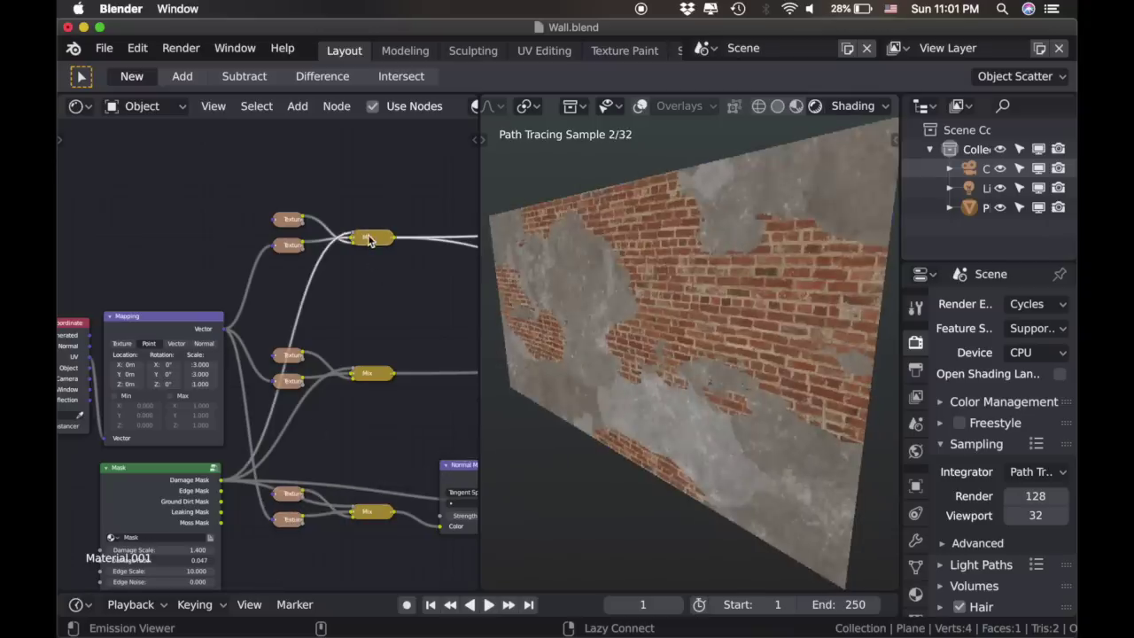
left_click(370, 373, "ctrl+shift")
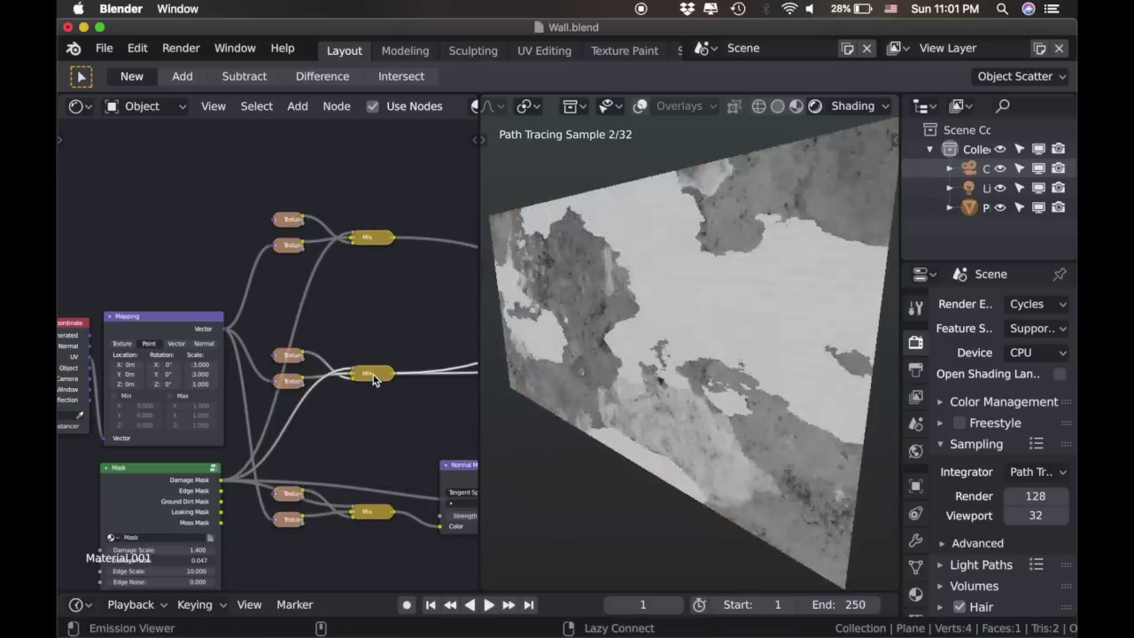
left_click(372, 514, "ctrl+shift")
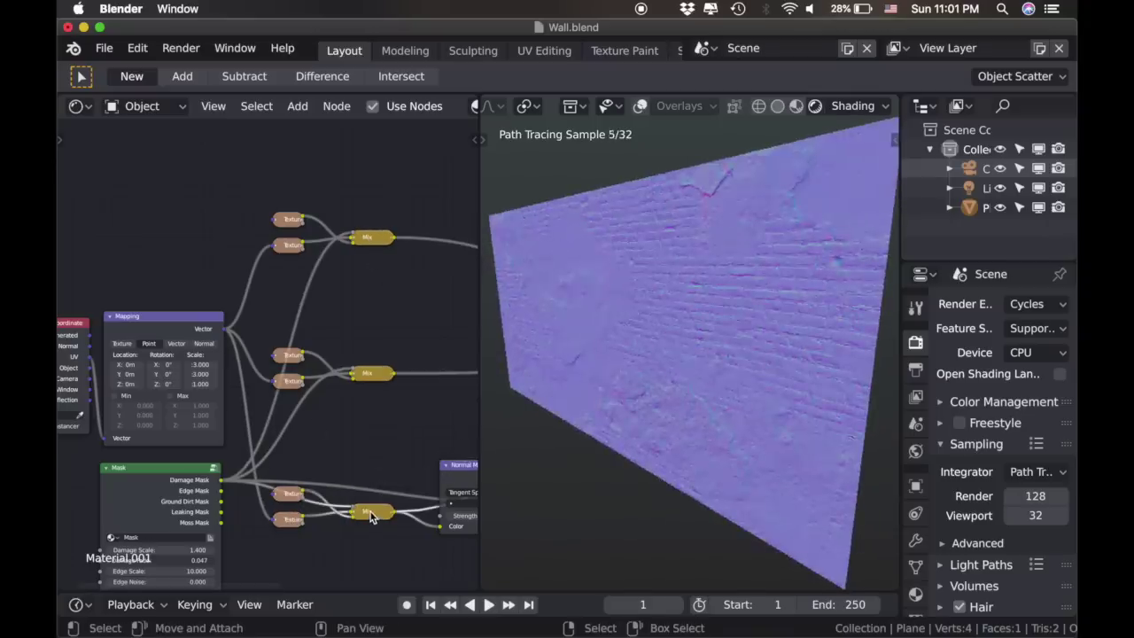
Preview the Bump node's output on the wall, followed by the complete Principled BSDF material
scroll(374, 452, "down", 3)
middle_click_drag(374, 451, 228, 389)
middle_click_drag(146, 407, 182, 398)
left_click(425, 381, "ctrl+shift")
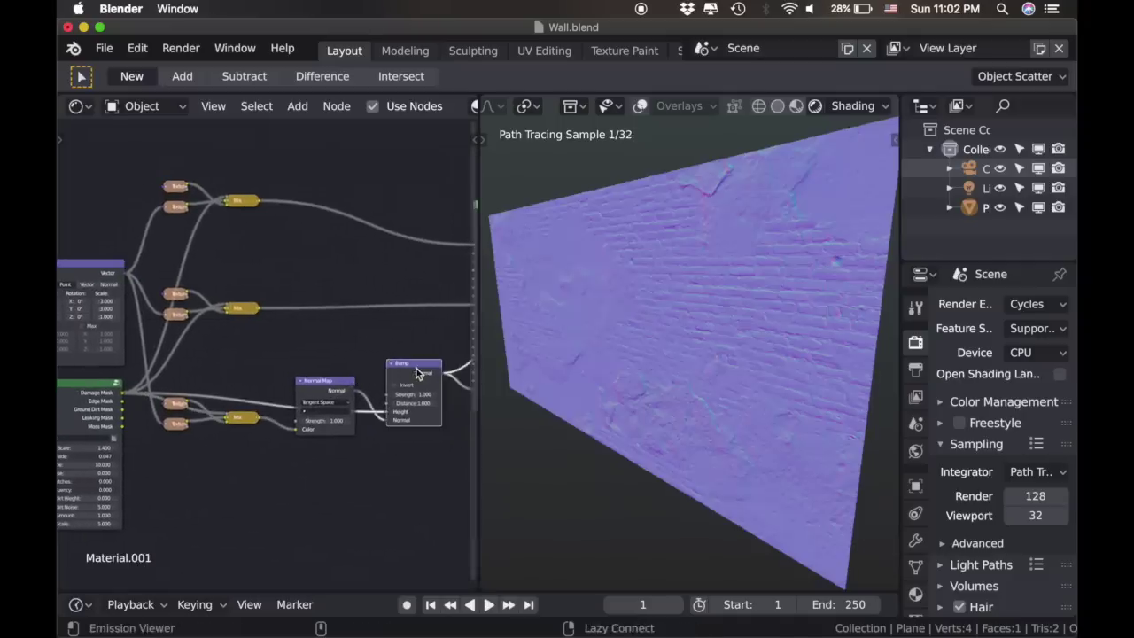
middle_click_drag(425, 450, 339, 473)
left_click(365, 365, "ctrl+shift")
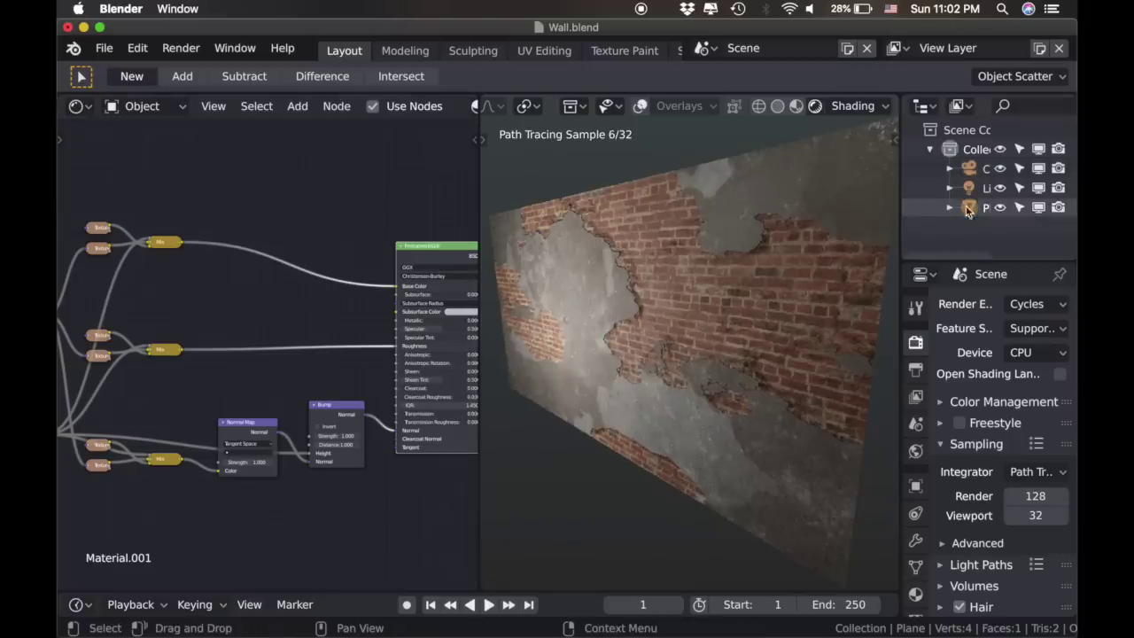
Try moving the light around the wall with the global Y axis locked to check the surface relief
left_click(985, 188)
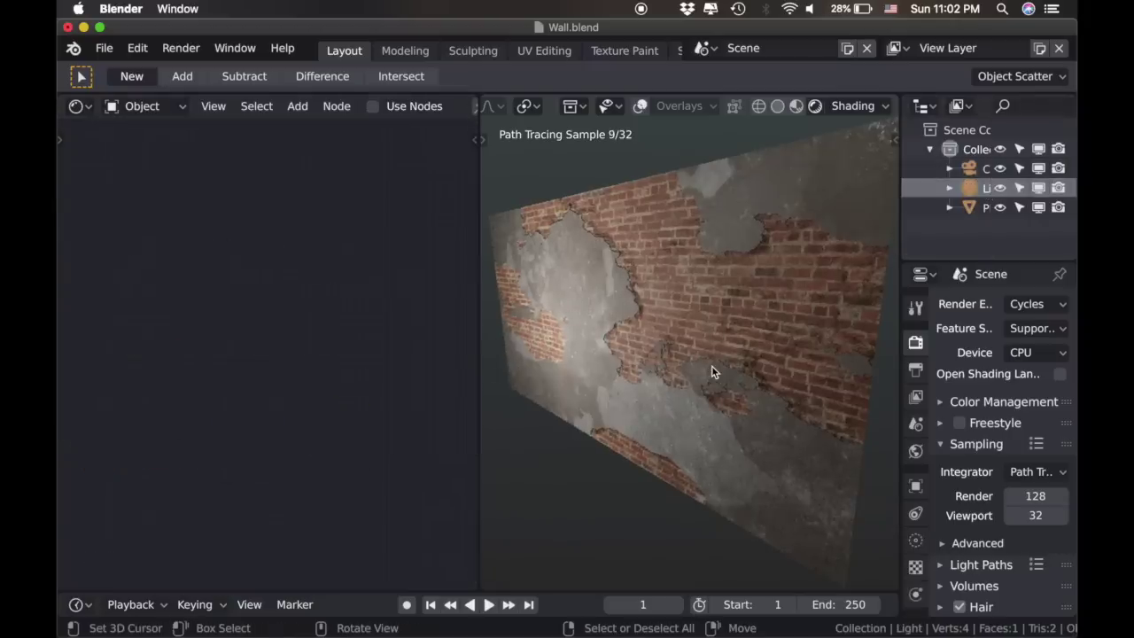
key("g")
key("y")
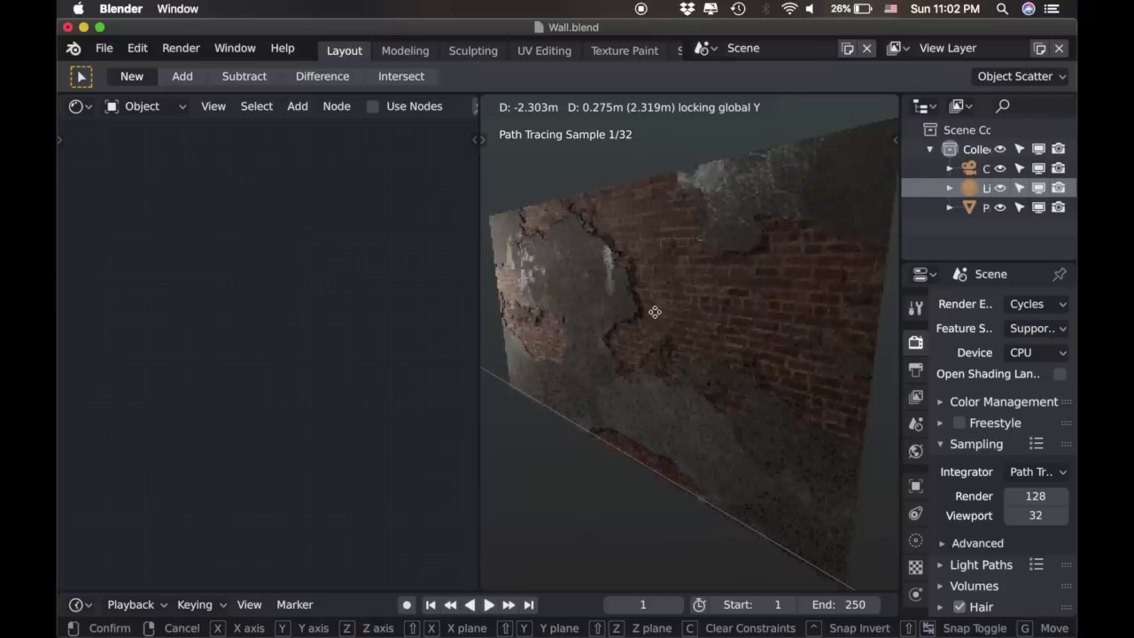
left_click(720, 266)
right_click(719, 265)
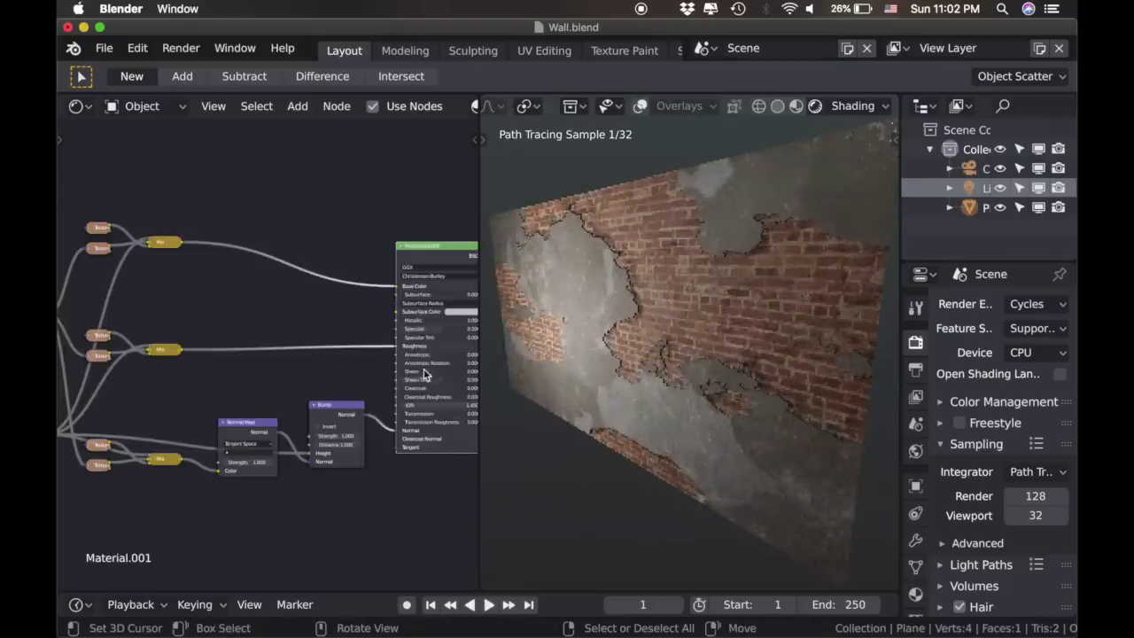
Set the wall material's Mask node Damage Fade to 0.267
middle_click_drag(169, 376, 445, 376)
scroll(275, 355, "up", 8)
middle_click_drag(390, 471, 345, 257)
left_click_drag(222, 420, 288, 420)
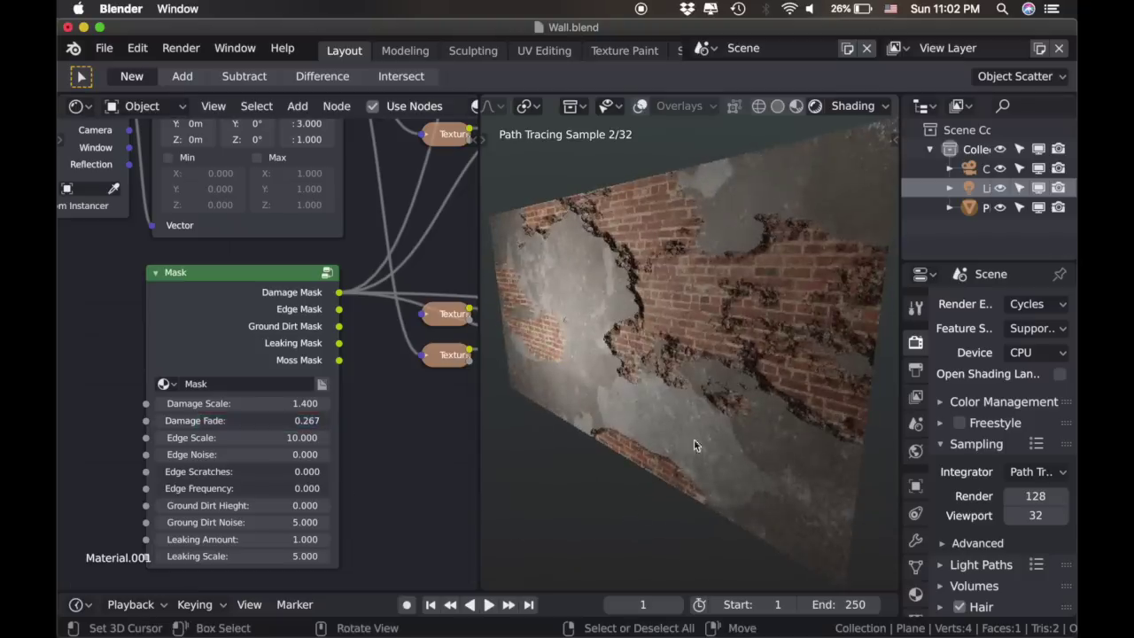
Move the light with the global Y axis locked to examine the relief along the wall's damage edges
left_click(983, 188)
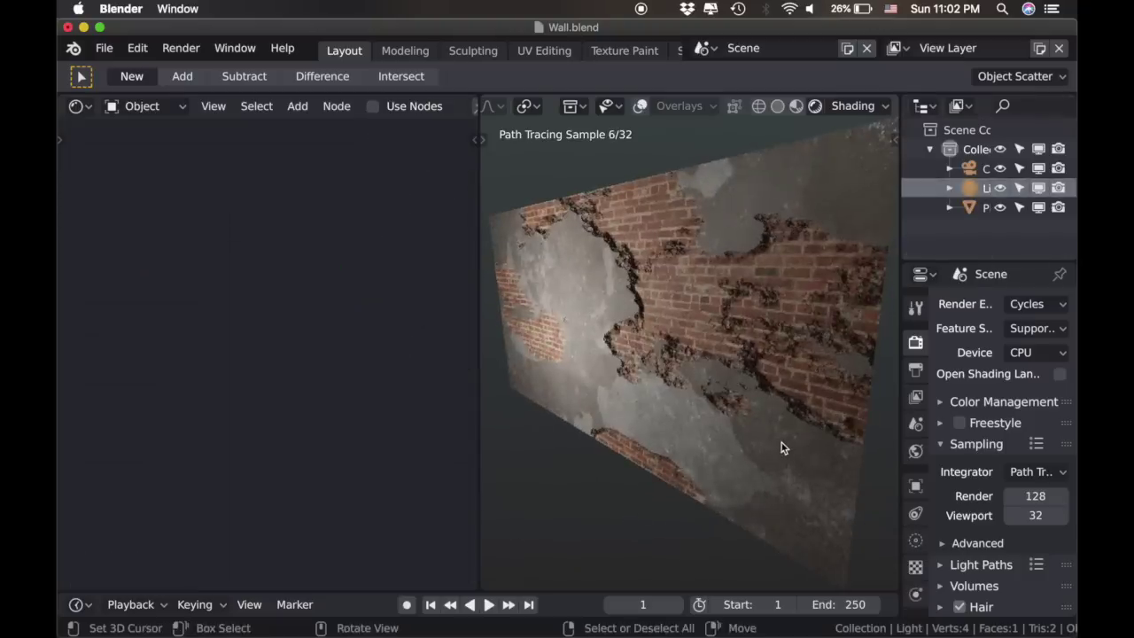
key("g")
key("shift+y")
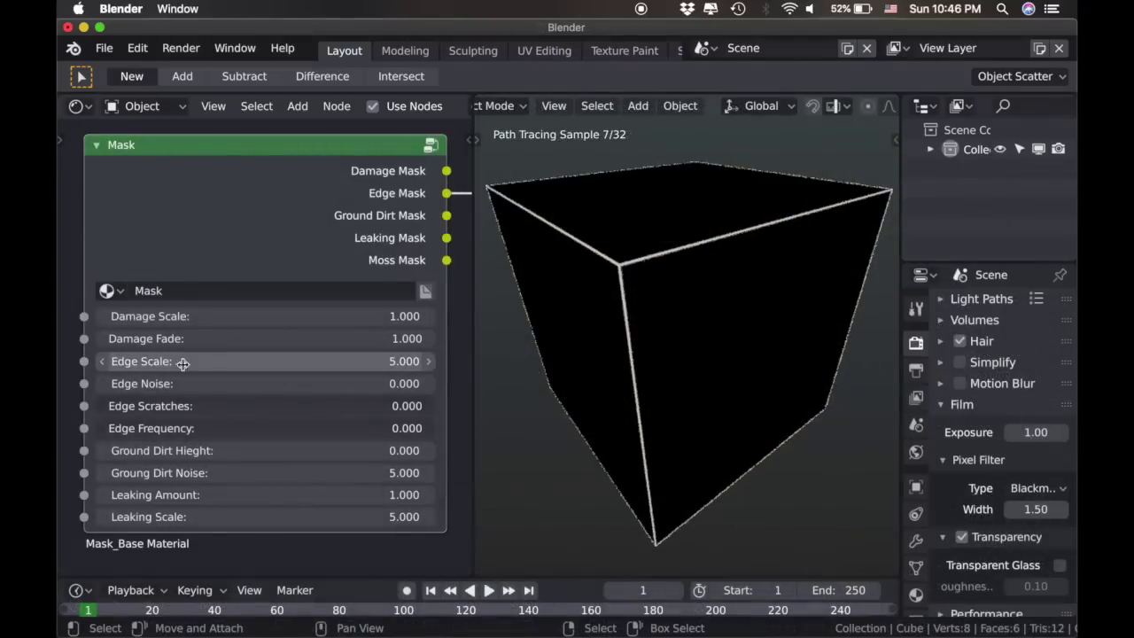
Set the Edge Scale of the cube's Mask node to 13.8
left_click_drag(210, 362, 299, 359)
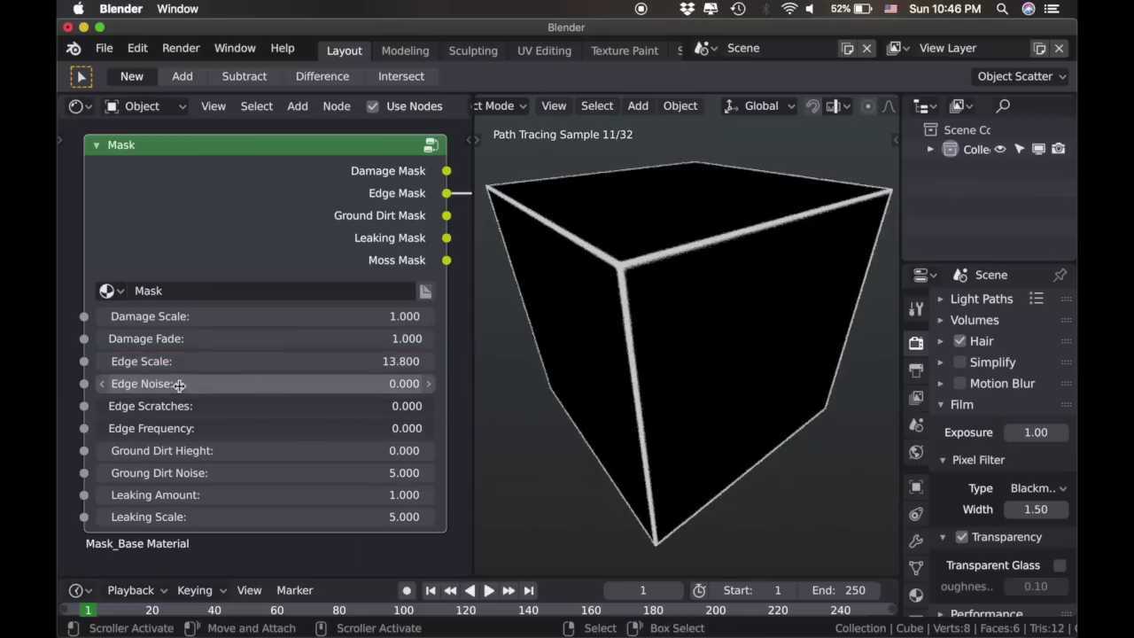
Set the Edge Noise of the cube's Mask node to 2.8
left_click_drag(179, 384, 234, 384)
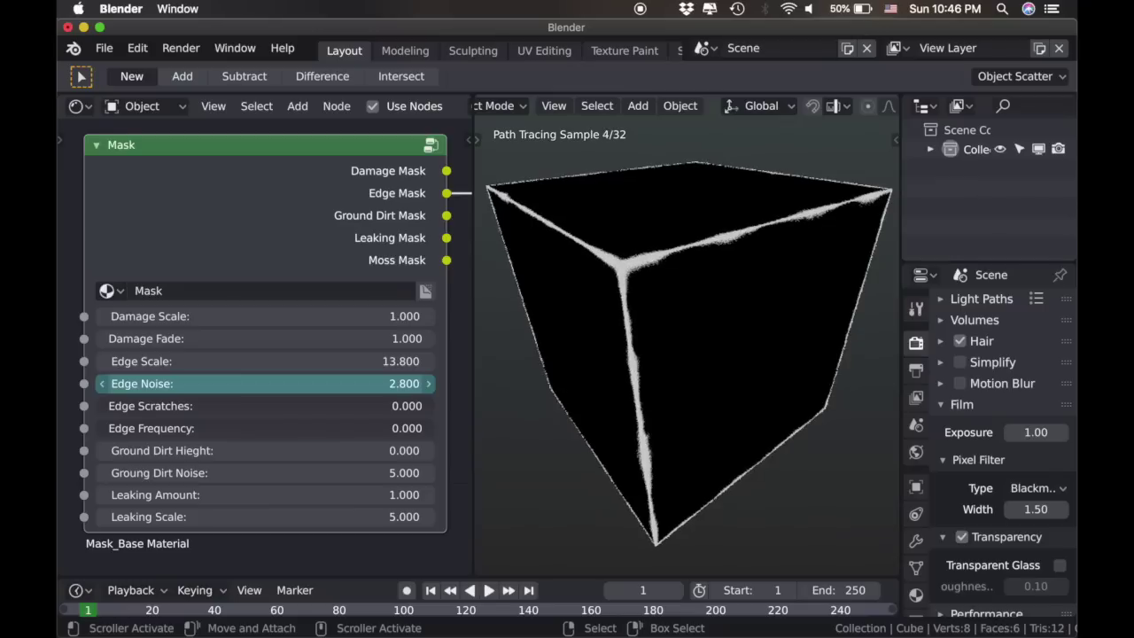
mouse_move(231, 384)
left_mouse_down()
mouse_move(434, 384)
mouse_move(177, 384)
mouse_move(252, 388)
mouse_move(213, 387)
left_mouse_up()
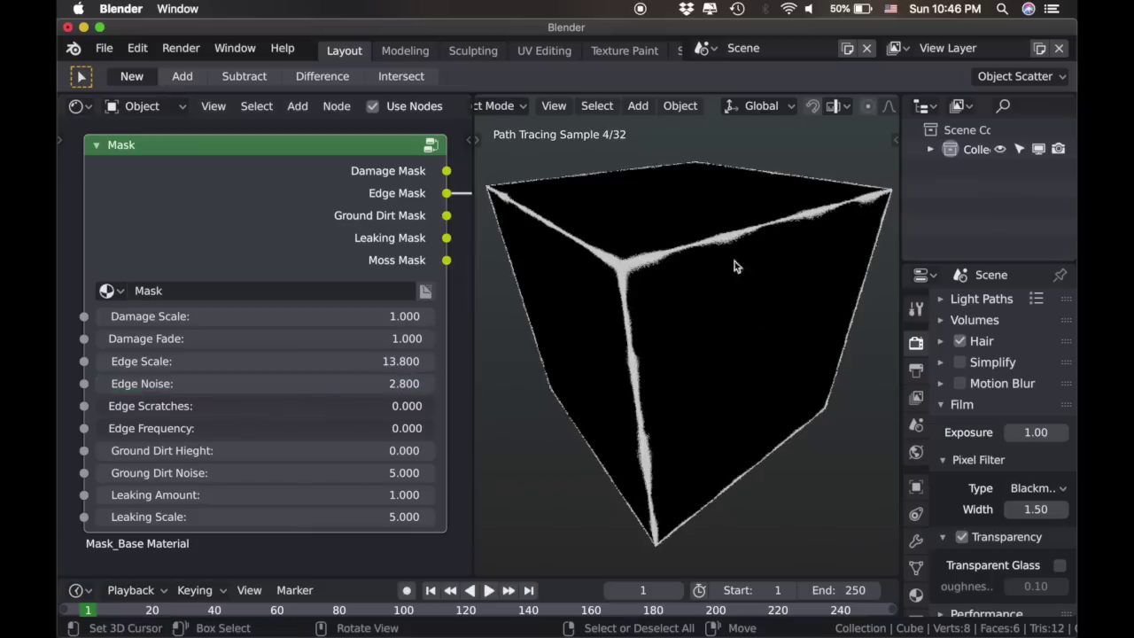
Try Edge Scratches and Edge Frequency up to 1.000 on the cube's Mask node, returning both to 0.000
left_click_drag(172, 408, 213, 407)
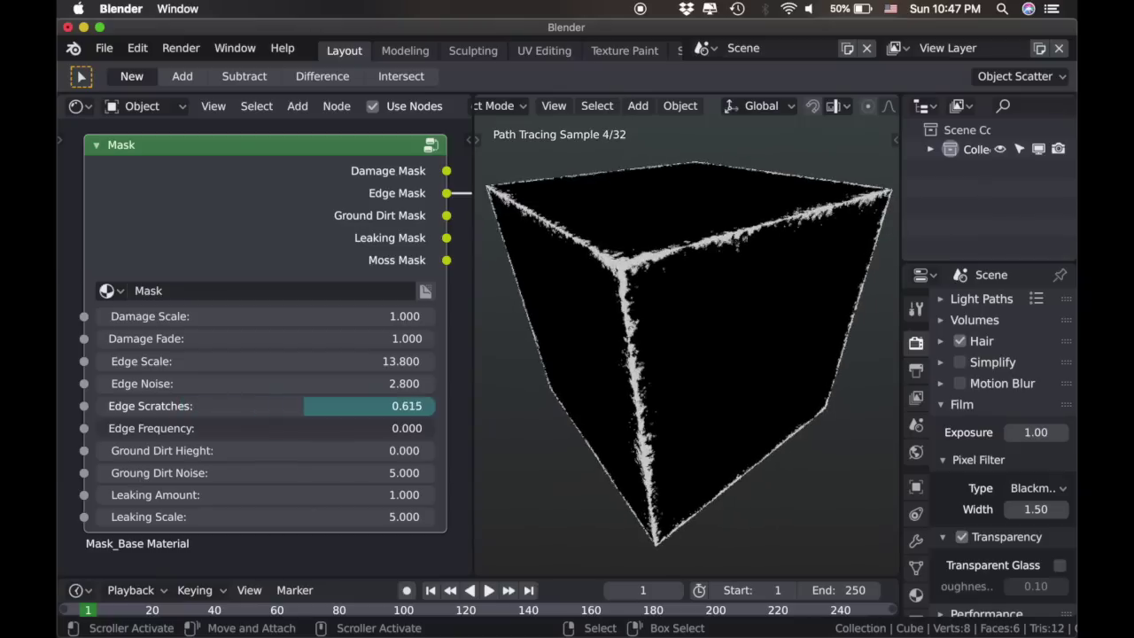
left_click_drag(304, 405, 405, 406)
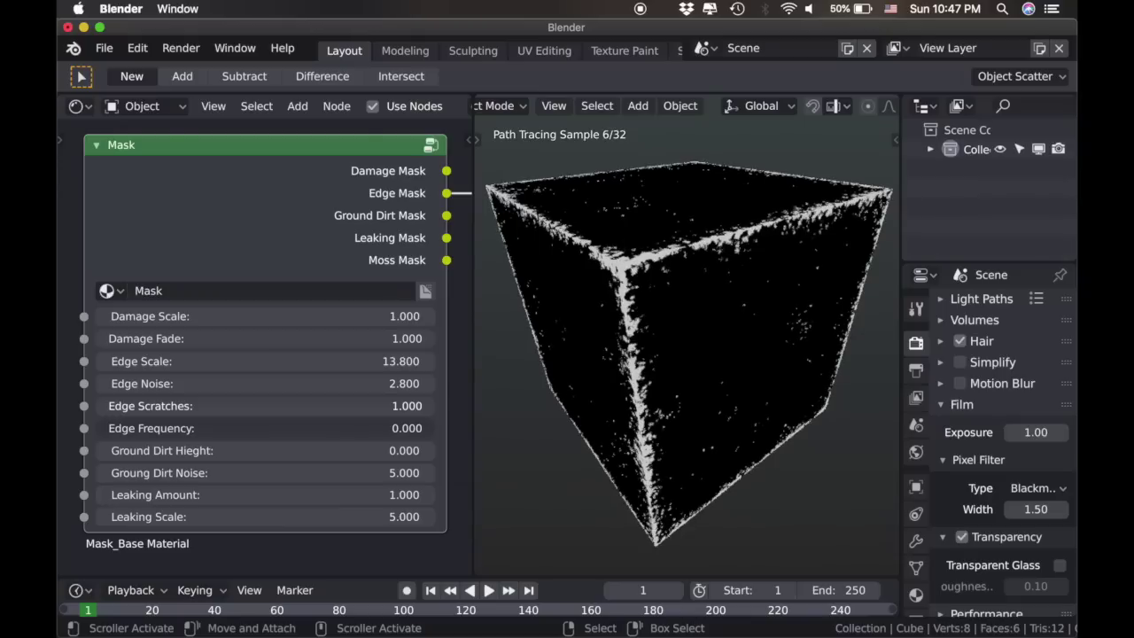
left_click_drag(407, 405, 325, 406)
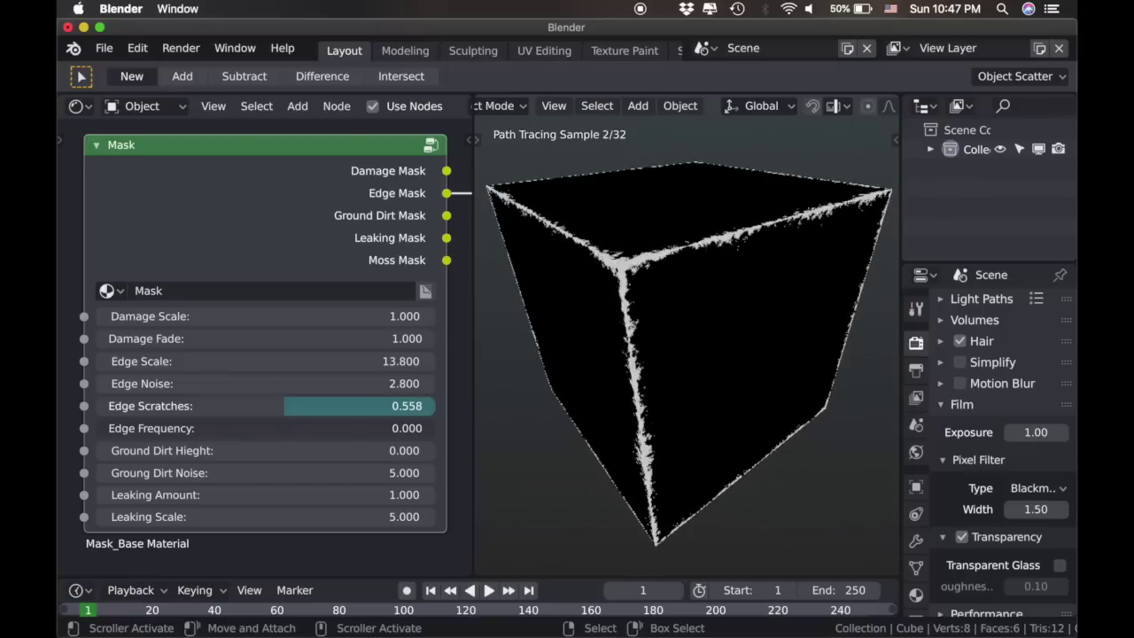
left_click_drag(325, 406, 289, 405)
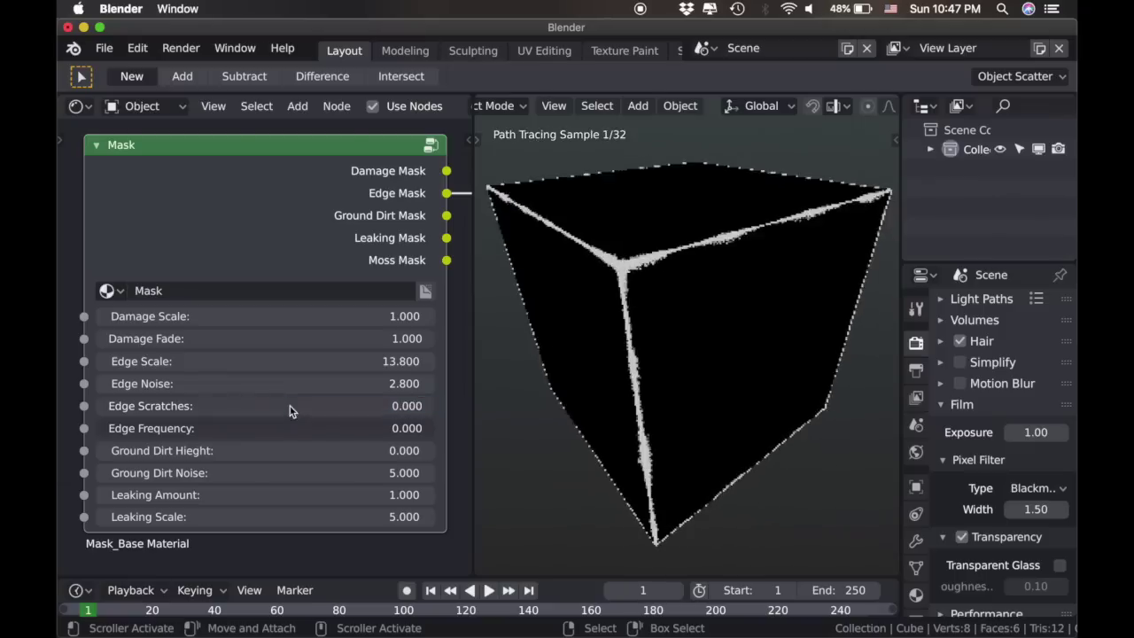
left_click_drag(133, 428, 310, 428)
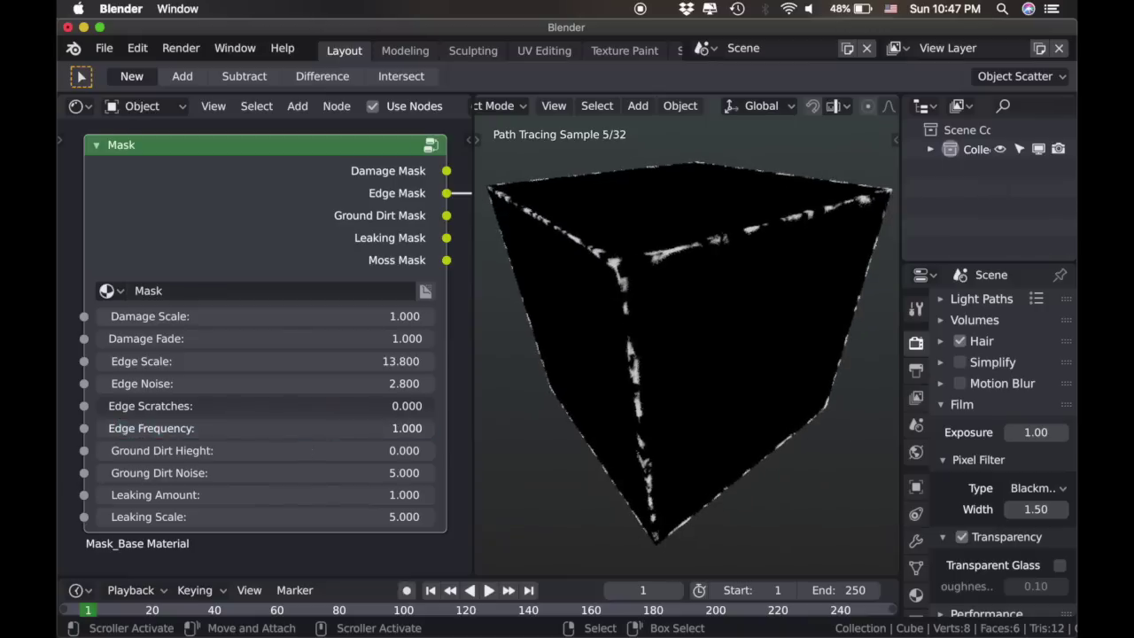
left_click_drag(310, 428, 168, 428)
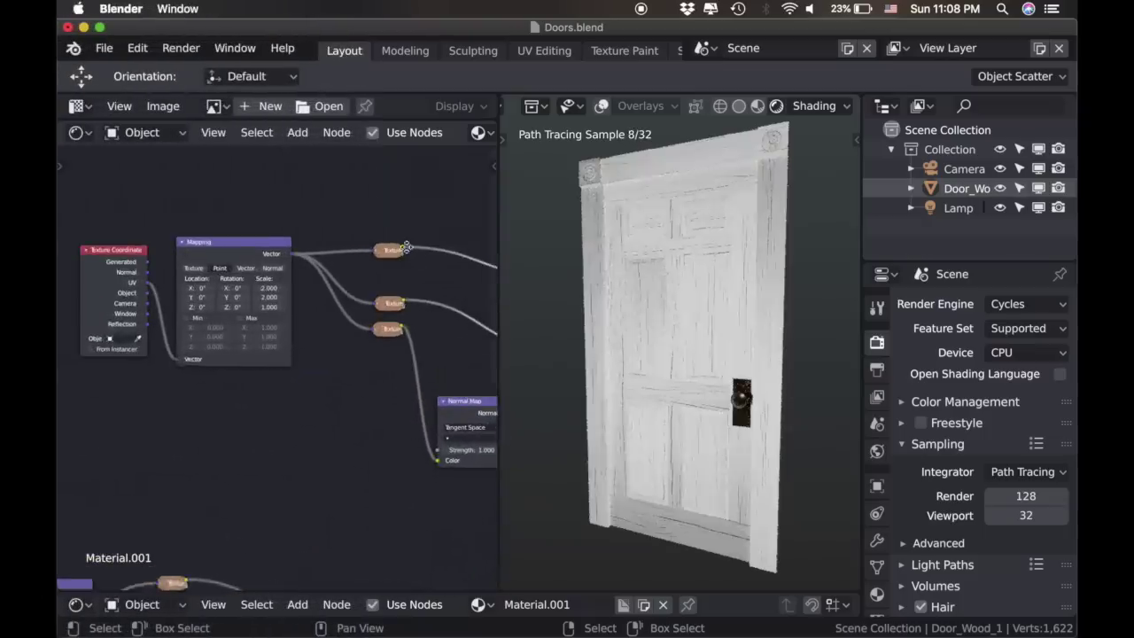
Preview the three image textures of the door's plain wood material one by one in the emission viewer
middle_click_drag(406, 246, 375, 256)
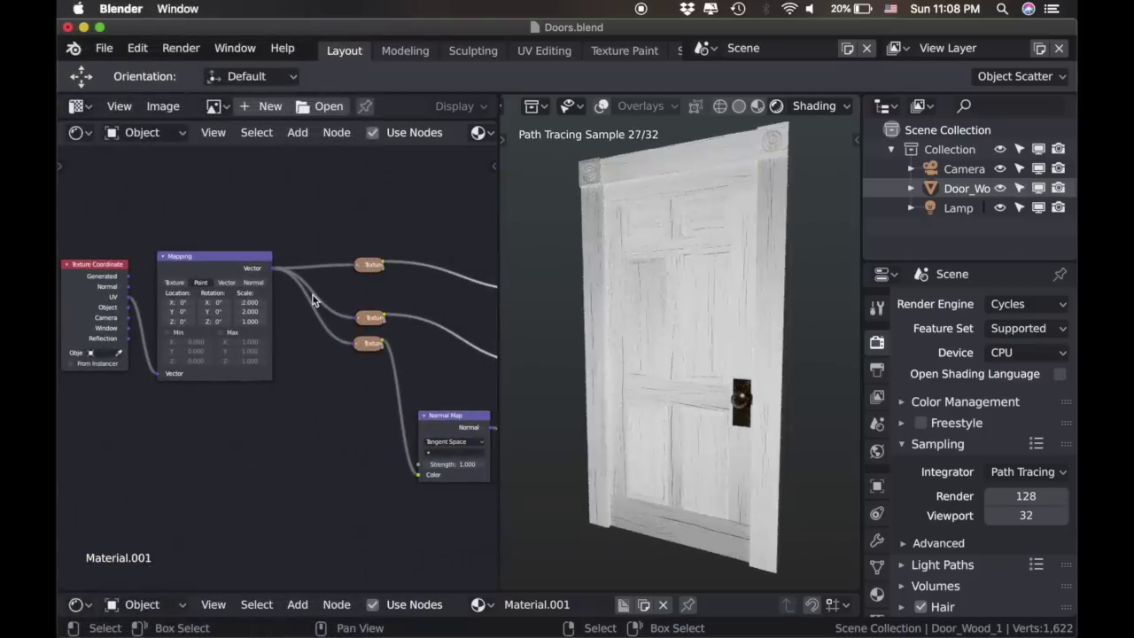
left_click(371, 267, "ctrl+shift")
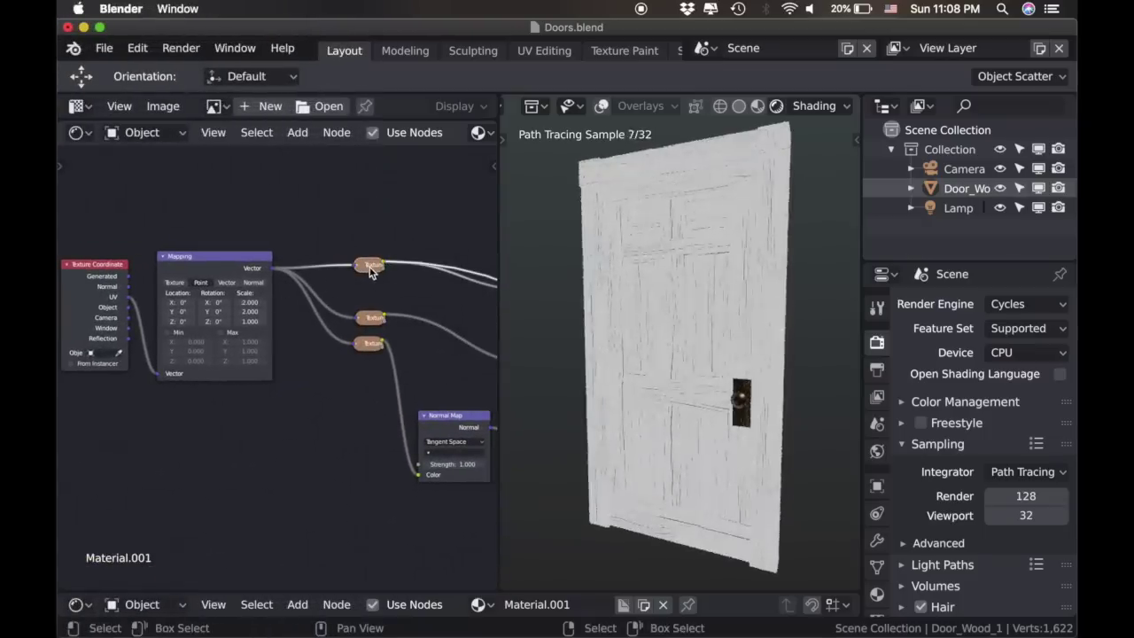
left_click(372, 317, "ctrl+shift")
left_click(375, 345, "ctrl+shift")
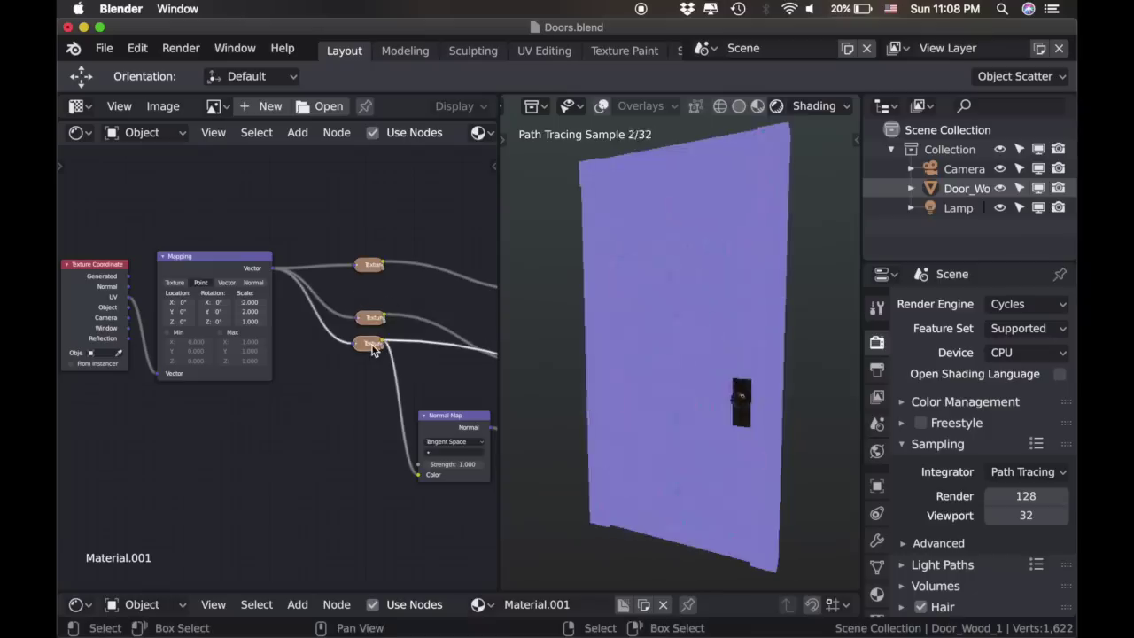
Preview the door's plain wood shader and the lower shader that uses the Mask node for comparison
scroll(381, 346, "down", 4)
middle_click_drag(395, 342, 238, 354)
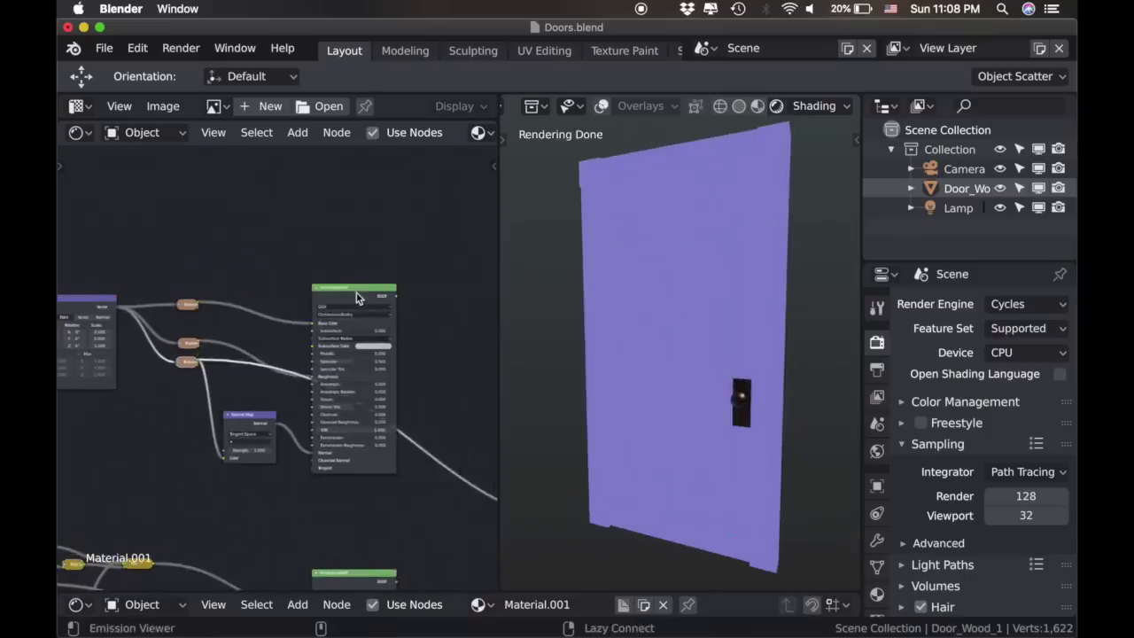
left_click(358, 297, "ctrl+shift")
scroll(369, 341, "up", 3)
scroll(353, 351, "down", 4)
middle_click_drag(354, 400, 359, 278)
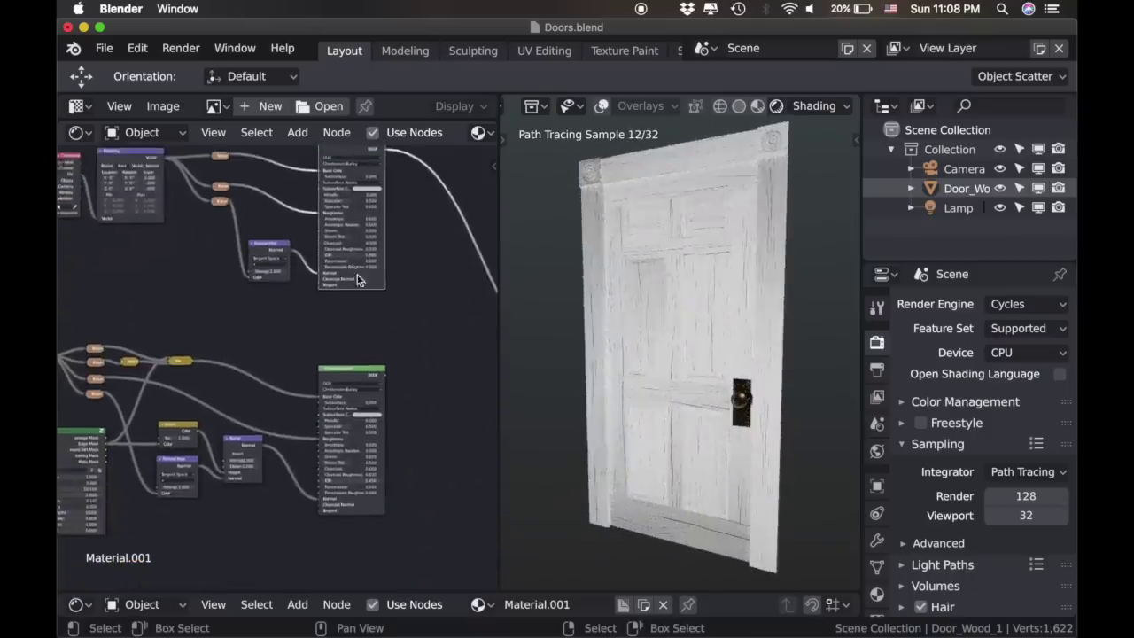
scroll(361, 354, "up", 2)
left_click(364, 380, "ctrl+shift")
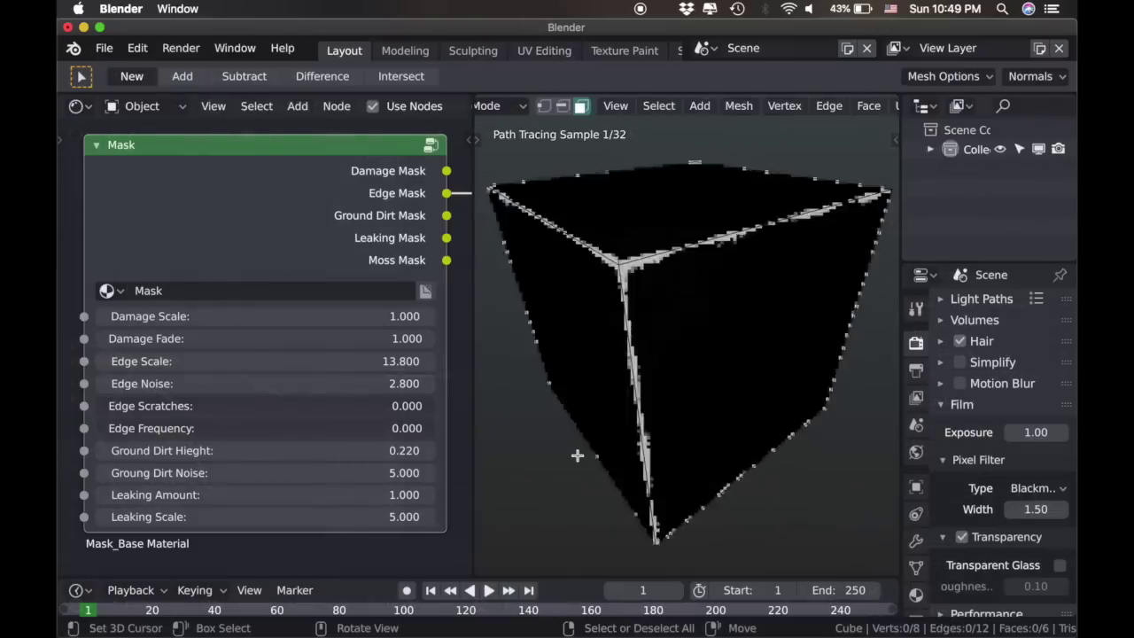
Duplicate the whole cube mesh in Edit Mode and offset the copy about 0.67 m so it overlaps the original
key("a")
key("shift+d")
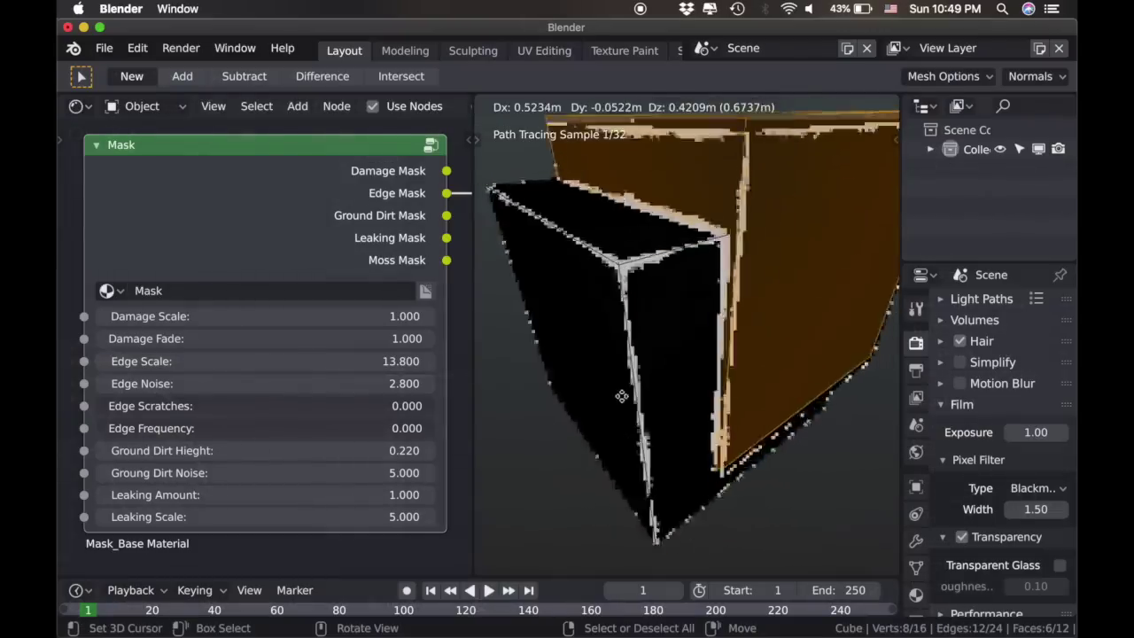
left_click(623, 402)
key("Tab")
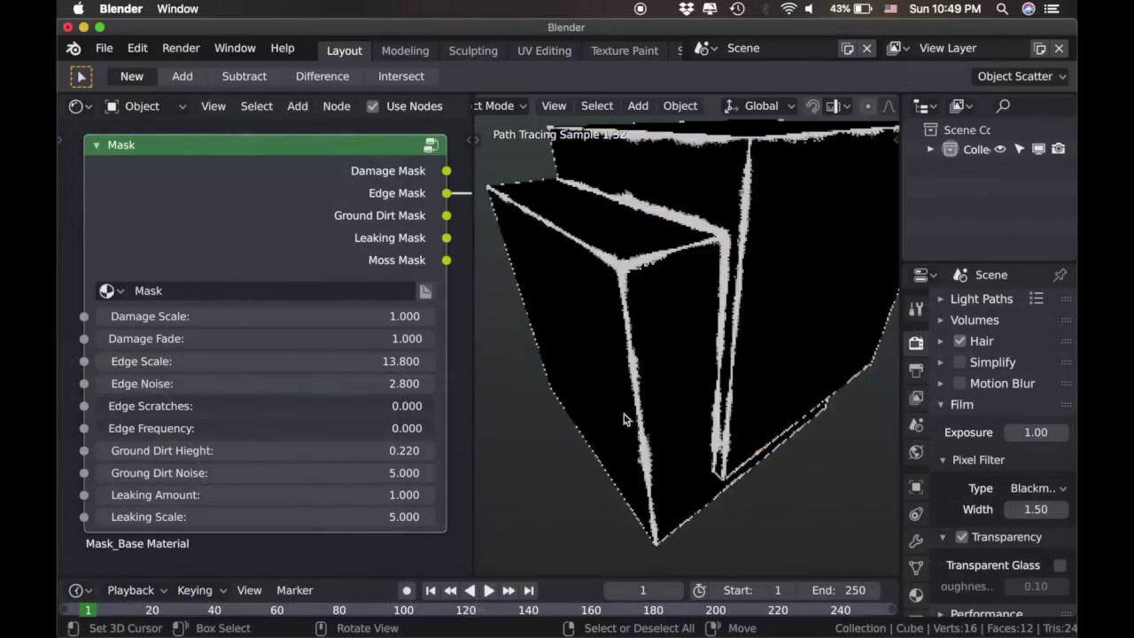
Reposition the duplicated cube in Edit Mode, keeping it intersecting the original cube
middle_click_drag(623, 419, 626, 384)
key("Tab")
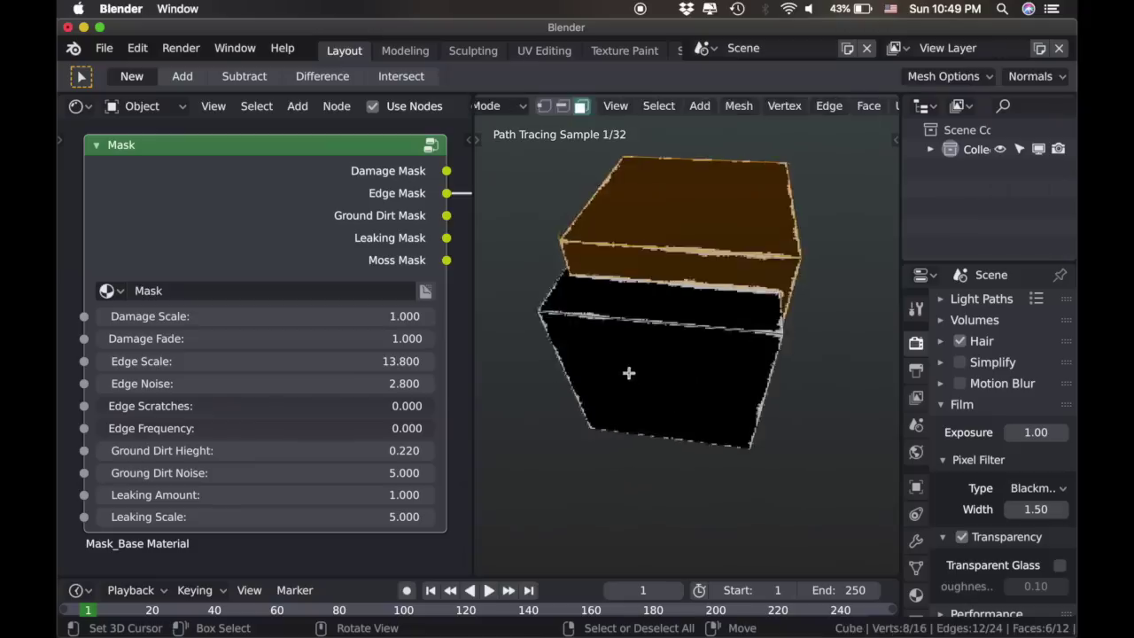
key("g")
left_click(664, 372)
key("Tab")
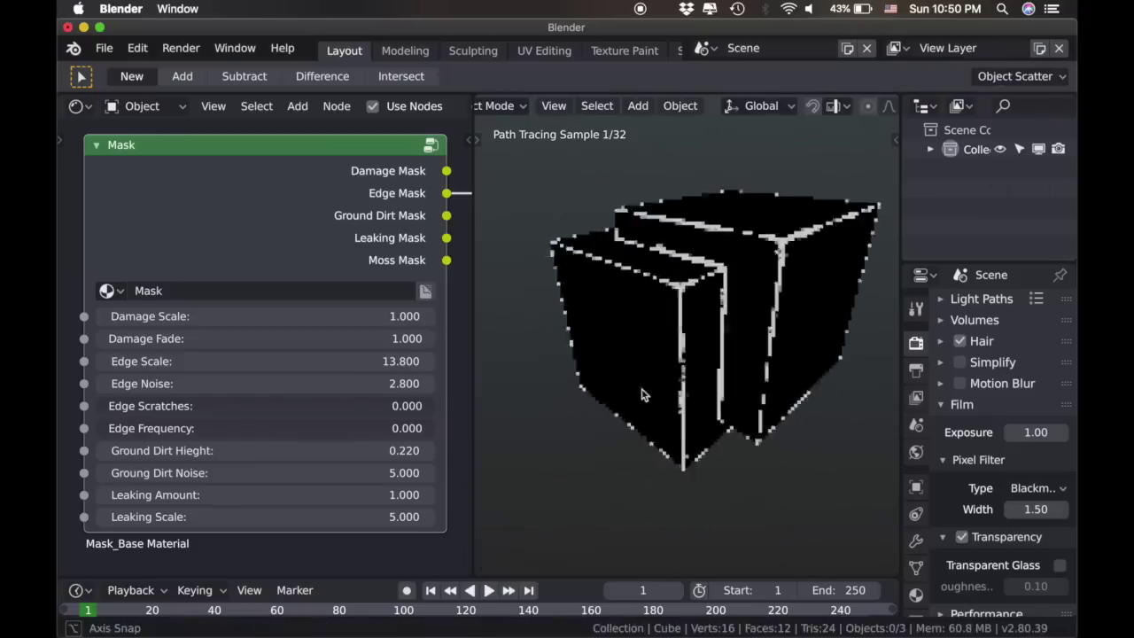
Inset the top face of the duplicated cube and extrude it inward to form a recess
middle_click_drag(644, 395, 704, 337)
key("Tab")
key("3")
left_click(648, 253)
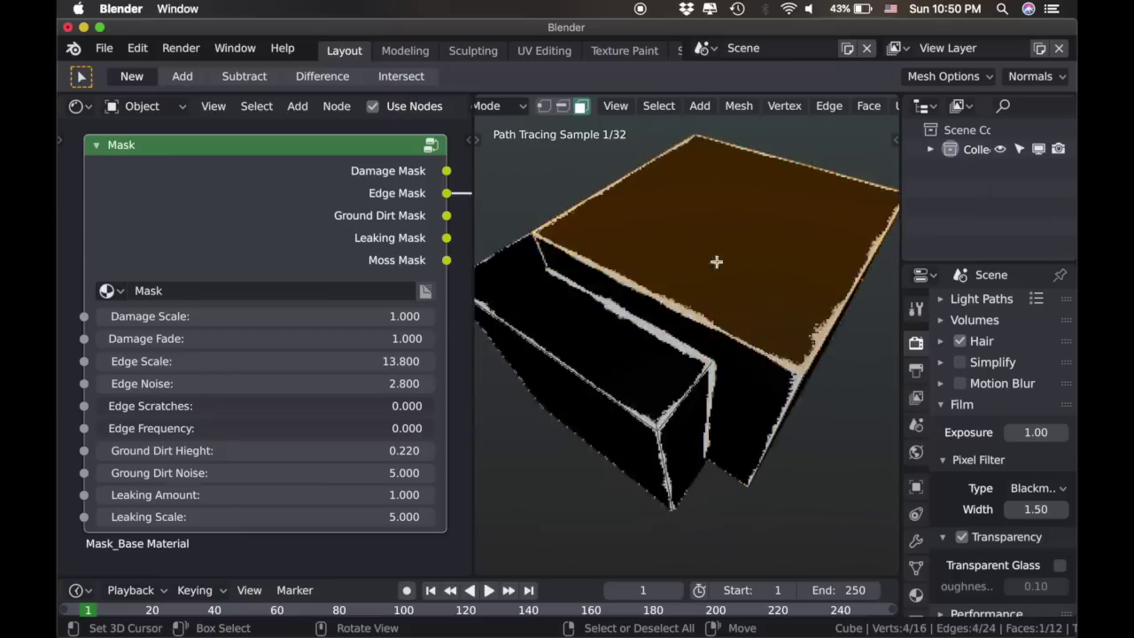
key("i")
left_click(818, 392)
key("e")
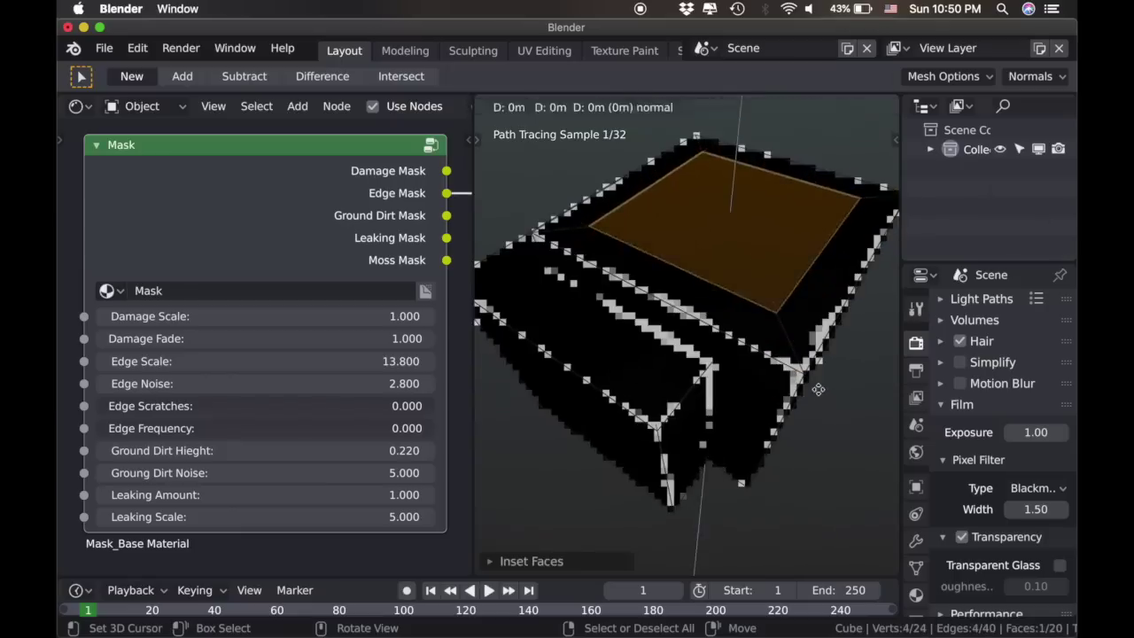
left_click(818, 405)
key("Tab")
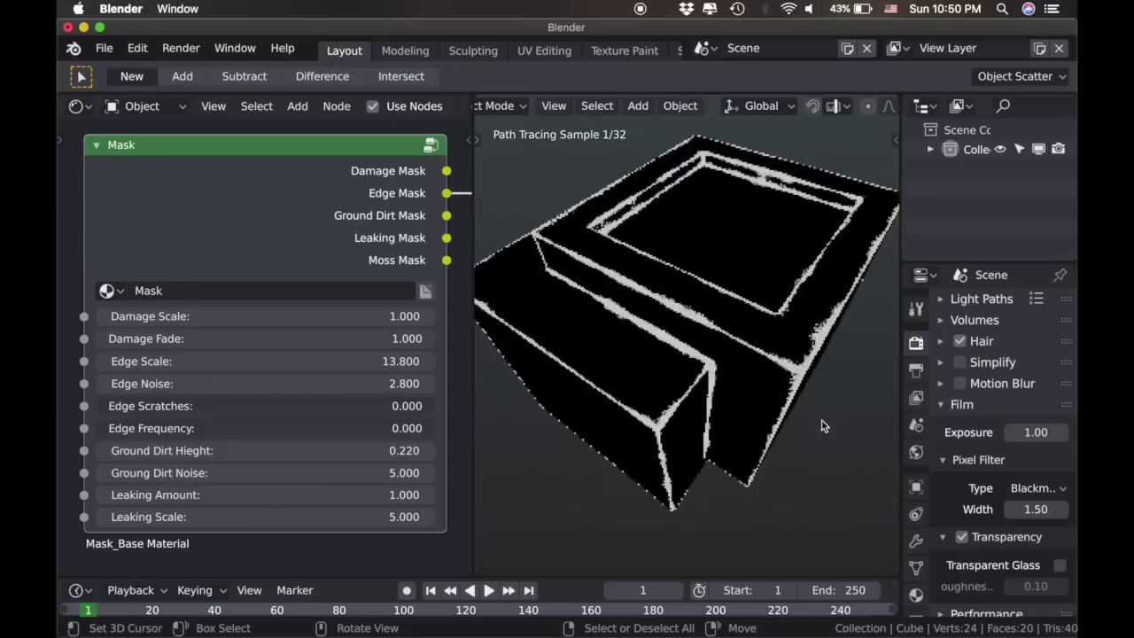
Inset the recess floor into a small central face and extrude it upward to add more mask edges
key("Tab")
key("i")
left_click(779, 381)
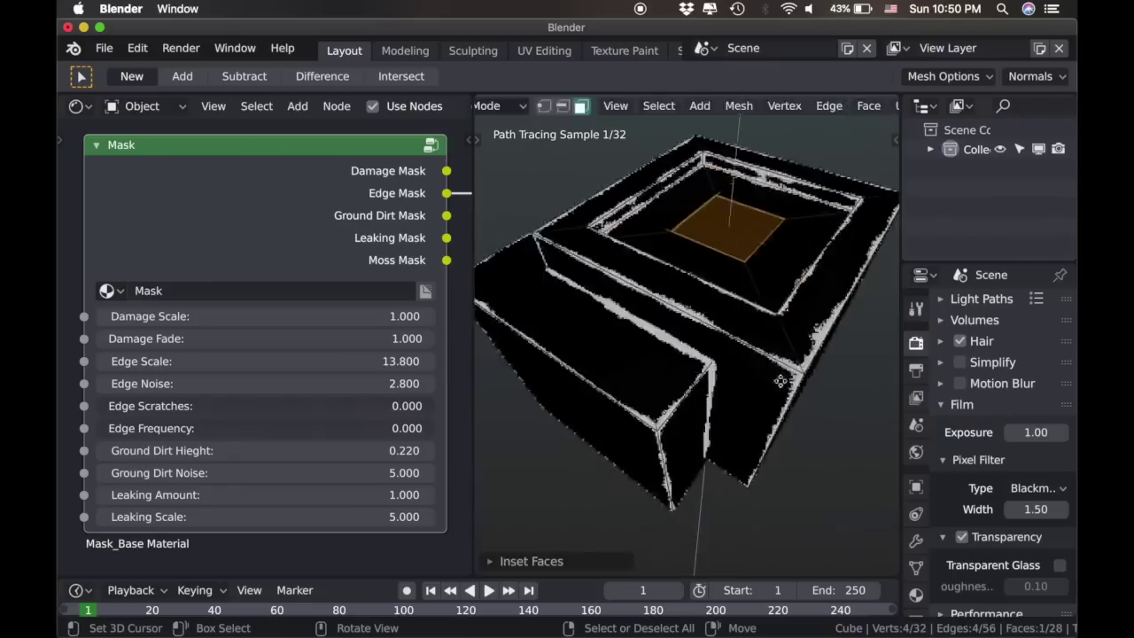
key("e")
left_click(780, 295)
key("Tab")
mouse_move(790, 411)
middle_mouse_down()
mouse_move(774, 383)
mouse_move(788, 406)
middle_mouse_up()
scroll(778, 387, "up", 2)
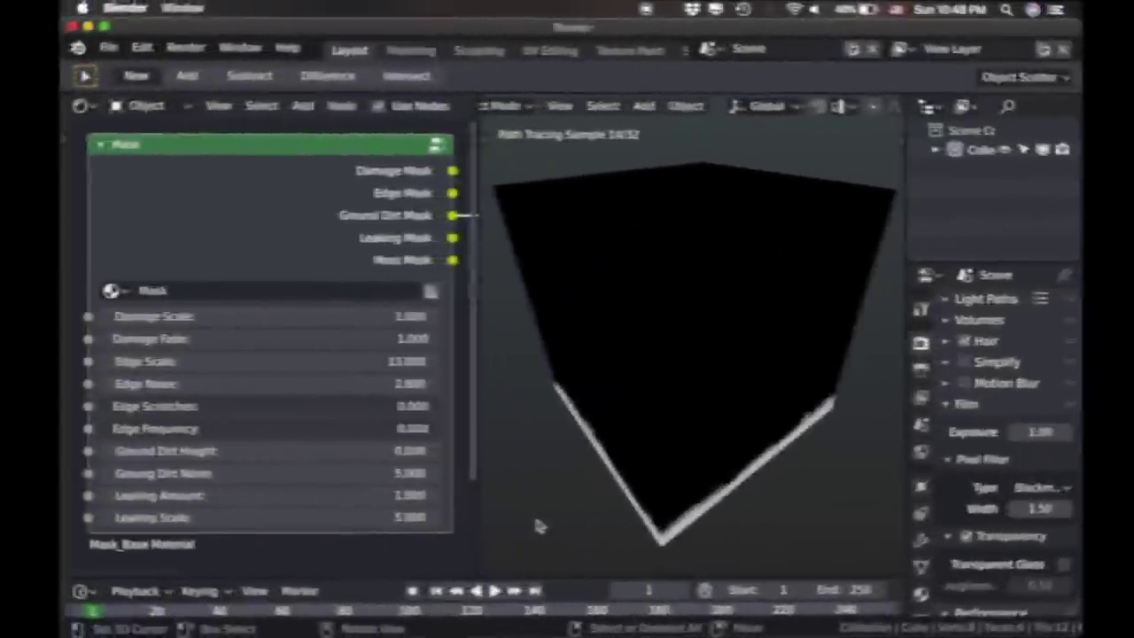
Set the cube Mask node's Ground Dirt Hieght to 0.500 and adjust its Groung Dirt Noise
left_click(190, 451)
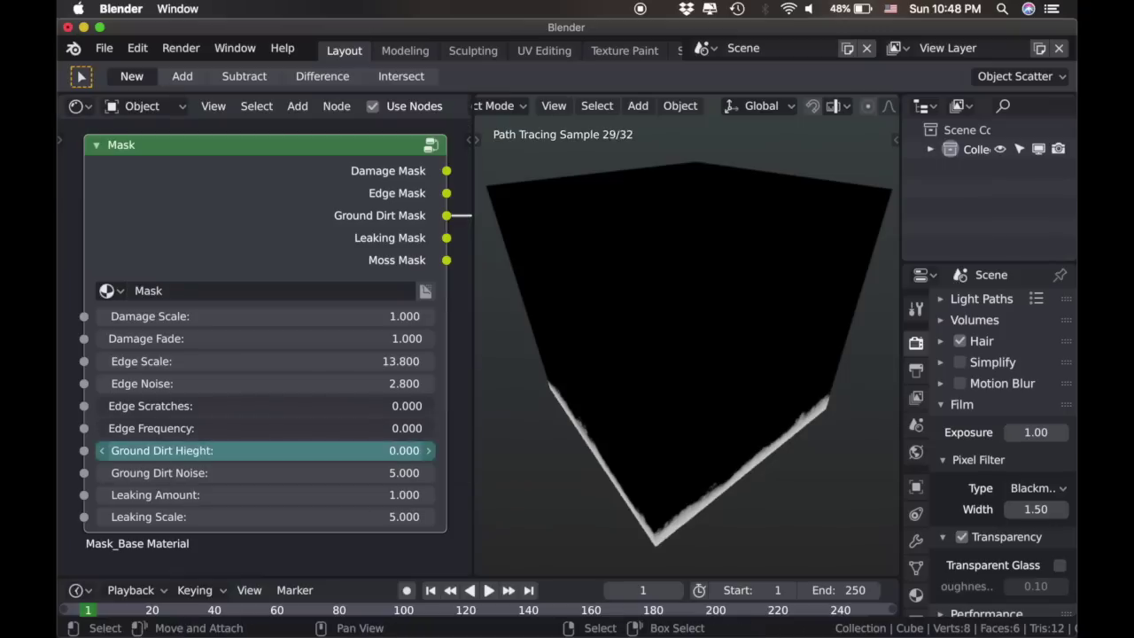
left_click_drag(190, 450, 234, 451)
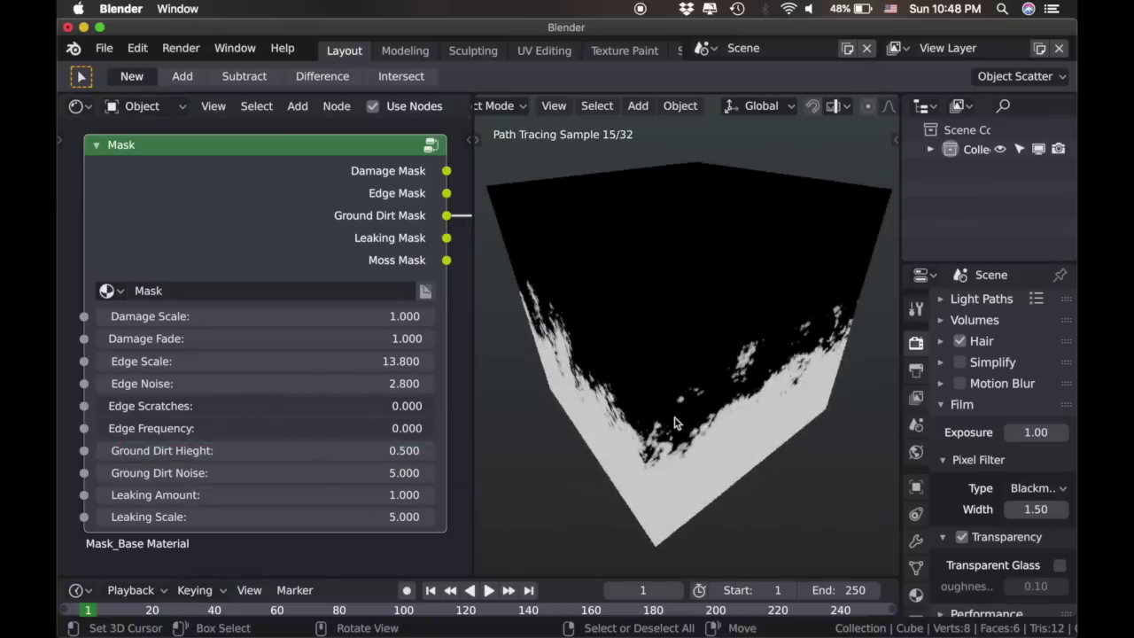
left_click_drag(172, 472, 292, 454)
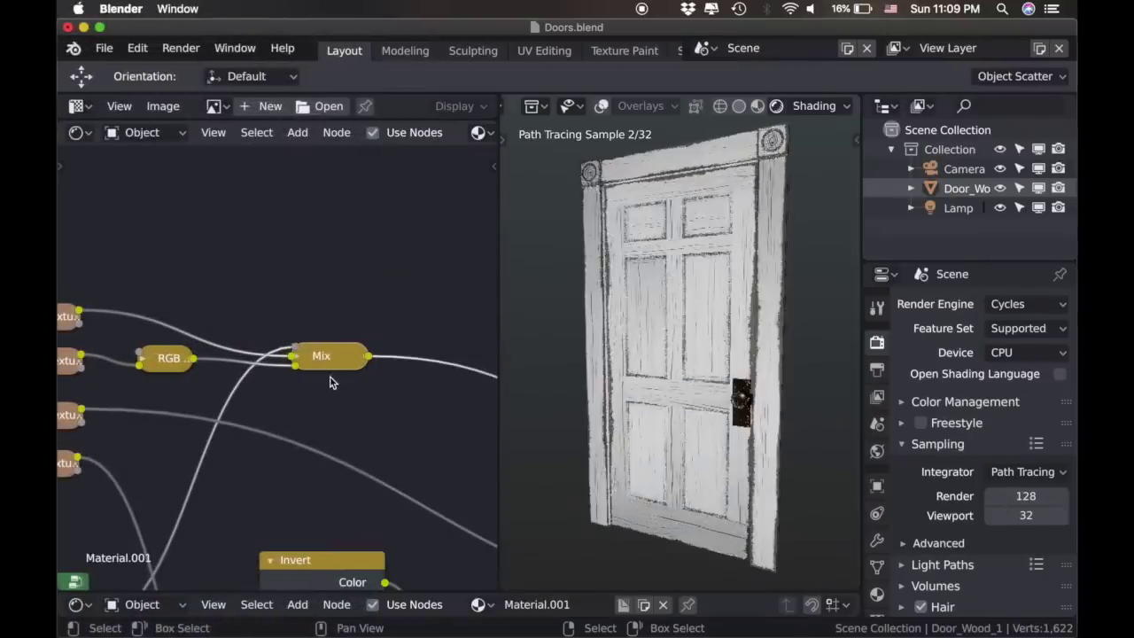
Insert a duplicate of the door material's Mix node after the original and link the RGB node into its second color input
scroll(301, 381, "down", 3)
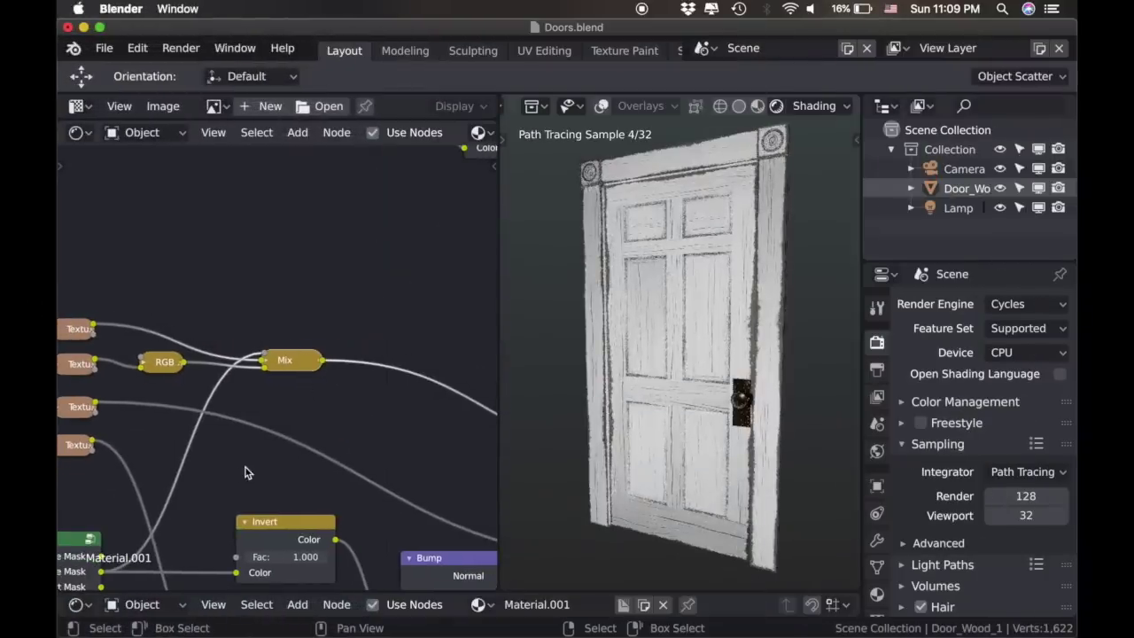
key("shift+d")
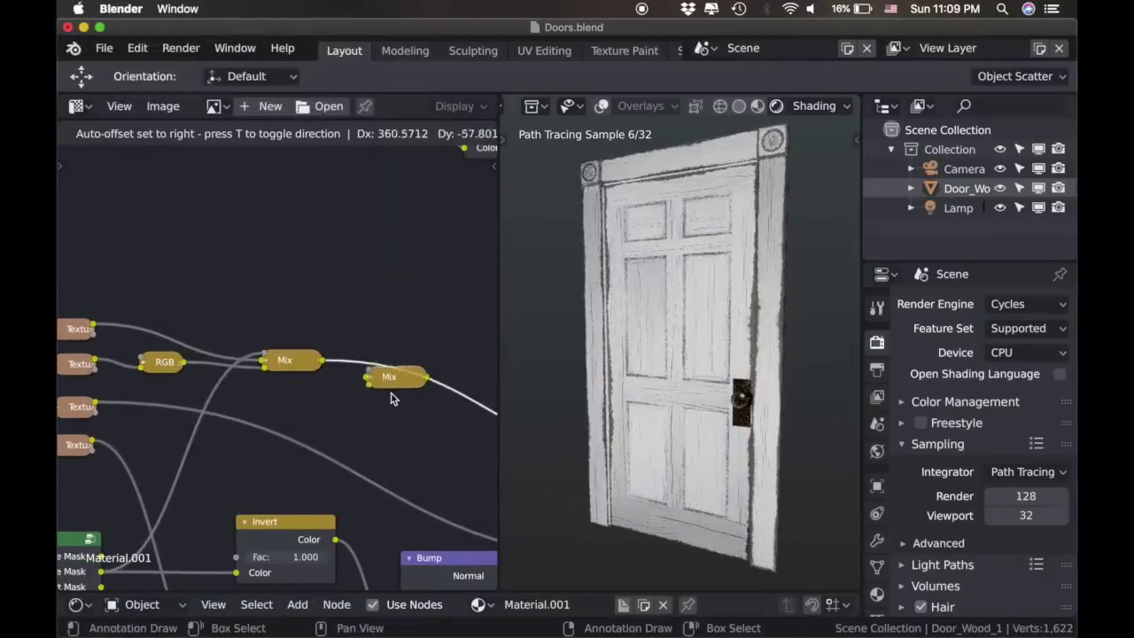
left_click(406, 398)
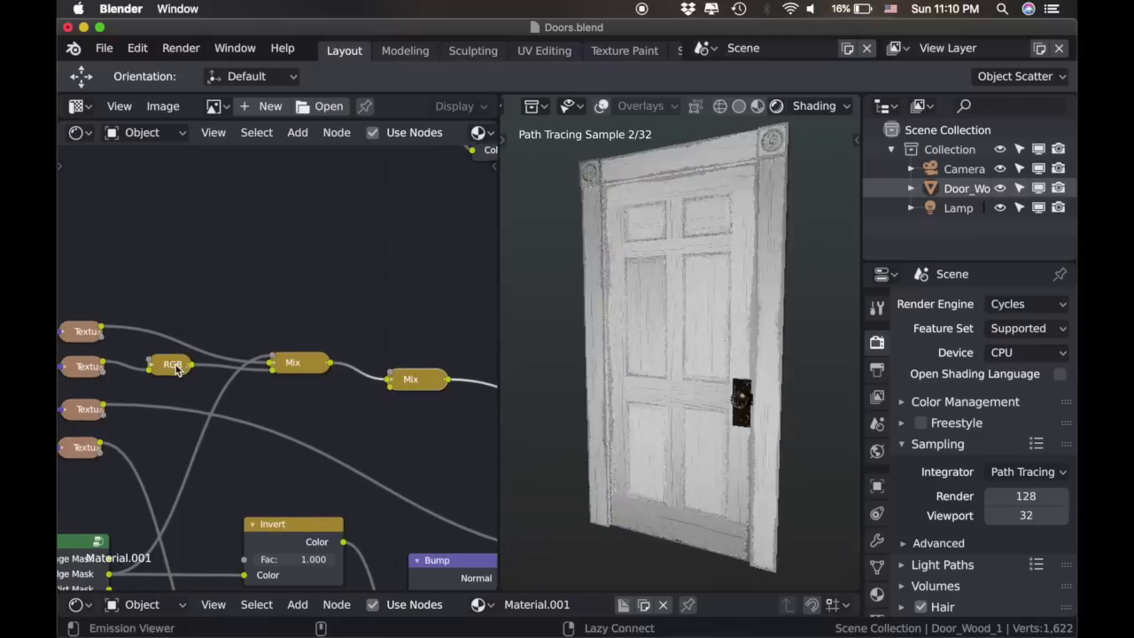
left_click_drag(192, 364, 389, 394)
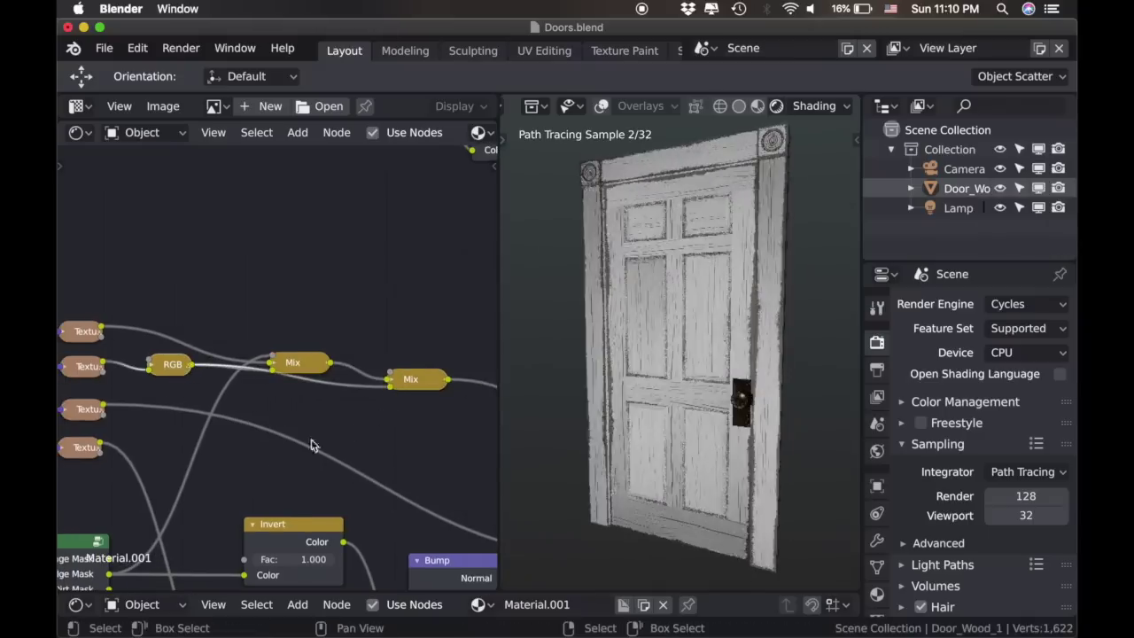
Connect the Mask node's Ground Dirt Mask output to the factor of the new Mix node in the door material
scroll(302, 447, "down", 3)
middle_click_drag(252, 492, 271, 398)
scroll(155, 487, "up", 2)
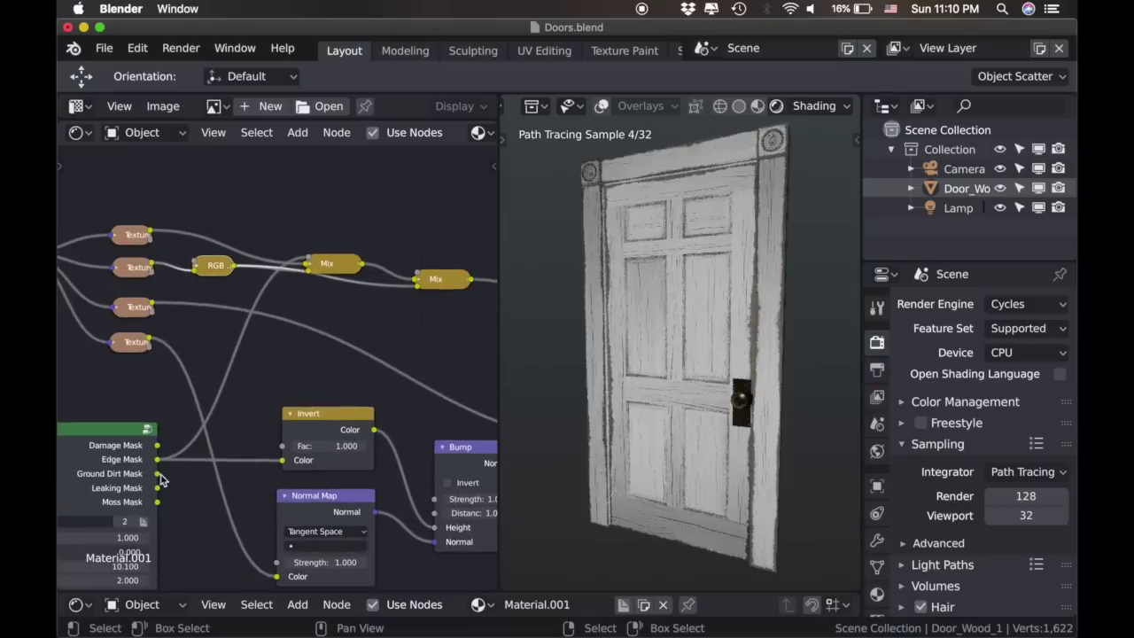
left_click_drag(160, 476, 421, 278)
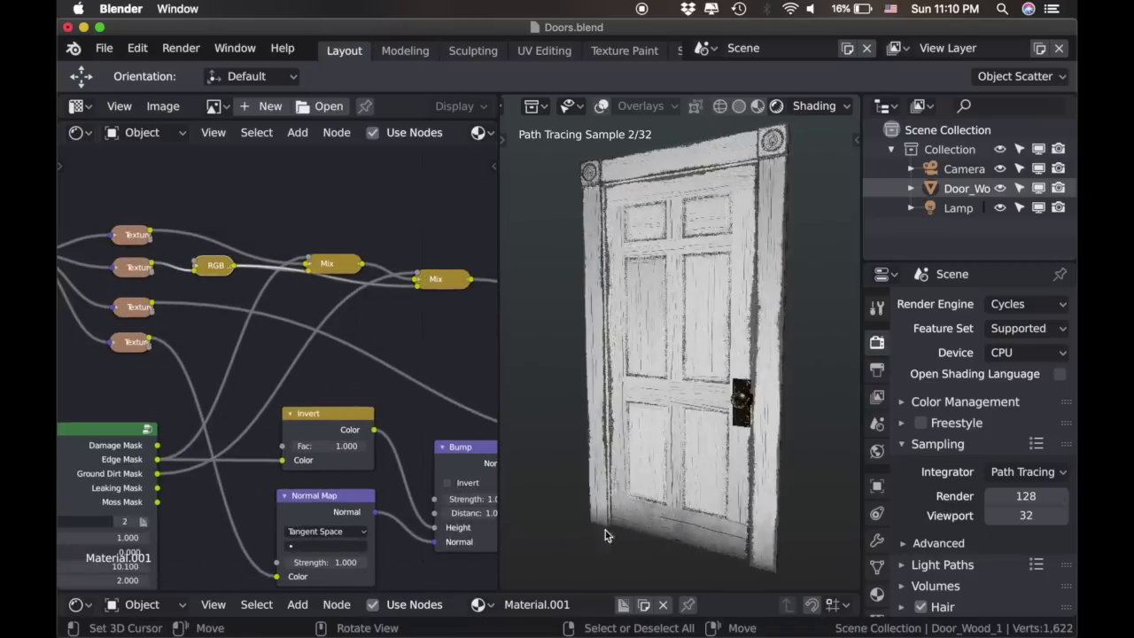
Adjust the Ground Dirt Hieght of the door material's Mask node
scroll(144, 467, "up", 5)
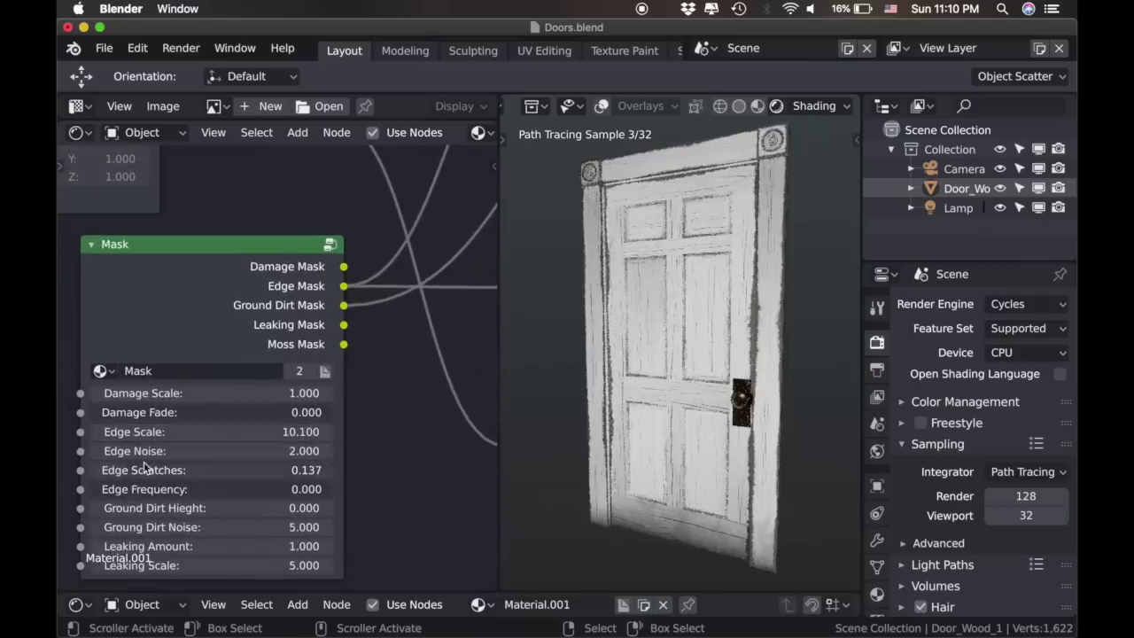
left_click(140, 507)
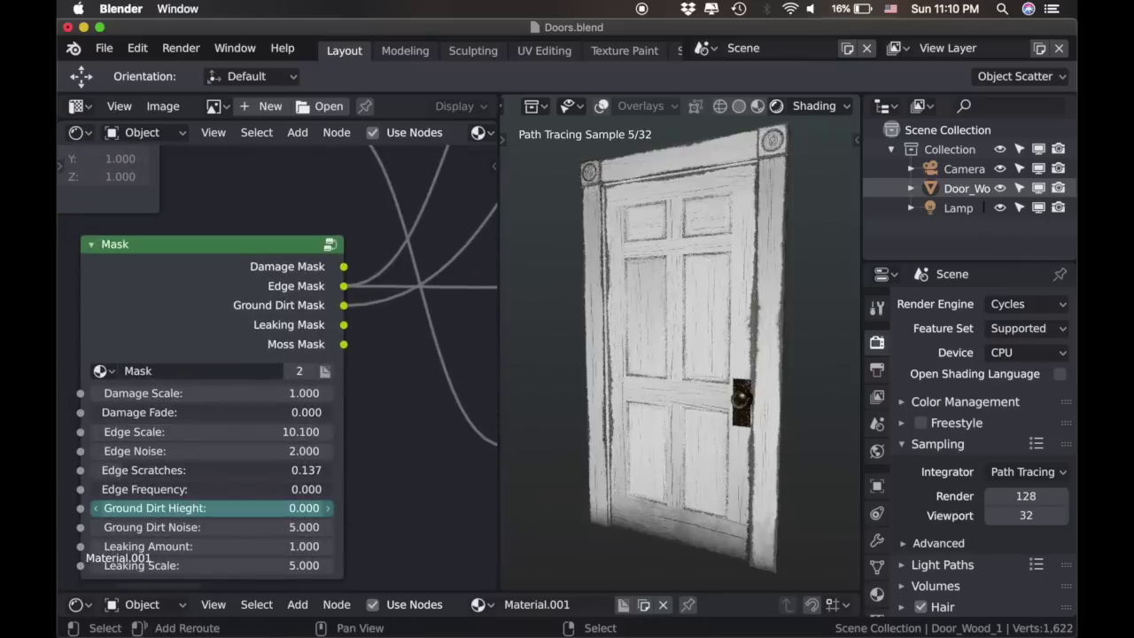
mouse_move(140, 507)
left_mouse_down()
mouse_move(157, 507)
mouse_move(98, 508)
mouse_move(156, 507)
left_mouse_up()
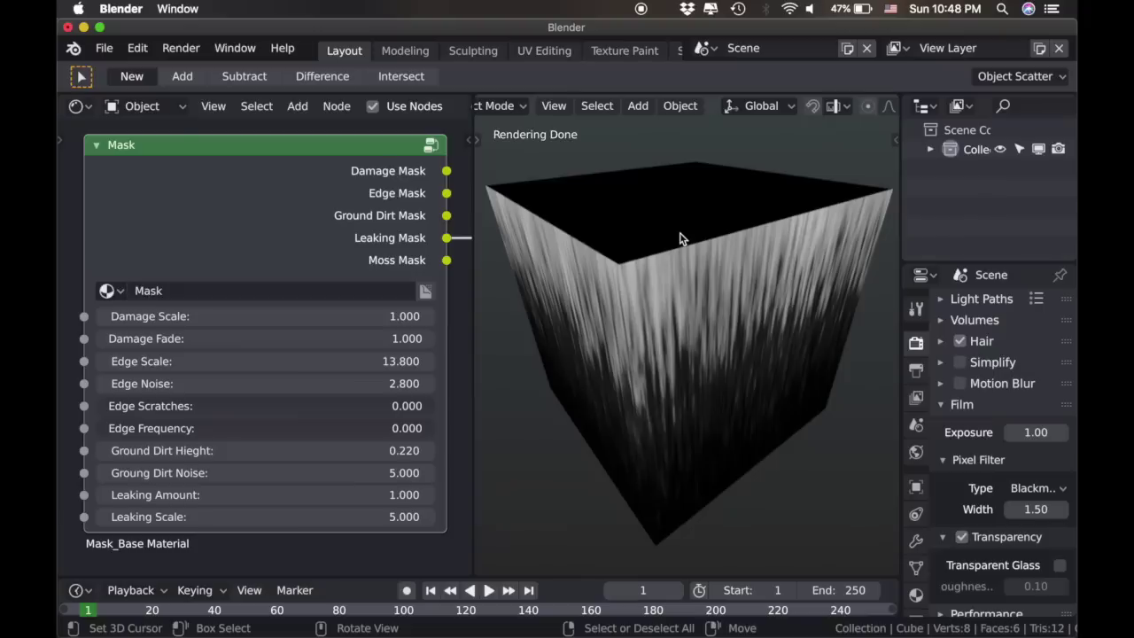
left_click(145, 492)
mouse_move(145, 492)
left_mouse_down()
mouse_move(215, 493)
mouse_move(109, 492)
mouse_move(153, 493)
mouse_move(115, 492)
mouse_move(146, 516)
mouse_move(190, 516)
mouse_move(120, 516)
mouse_move(133, 518)
left_mouse_up()
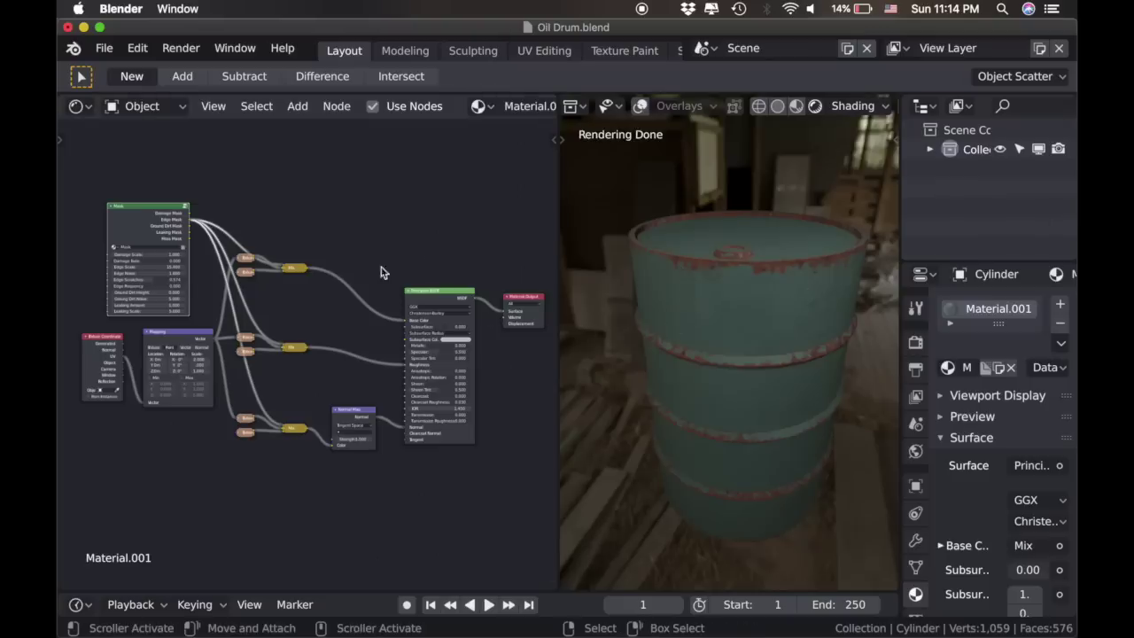
Insert a duplicate of the oil drum's base color Mix node after the original and link the second texture's color into its second color input
scroll(383, 272, "up", 6)
left_click_drag(304, 270, 433, 297)
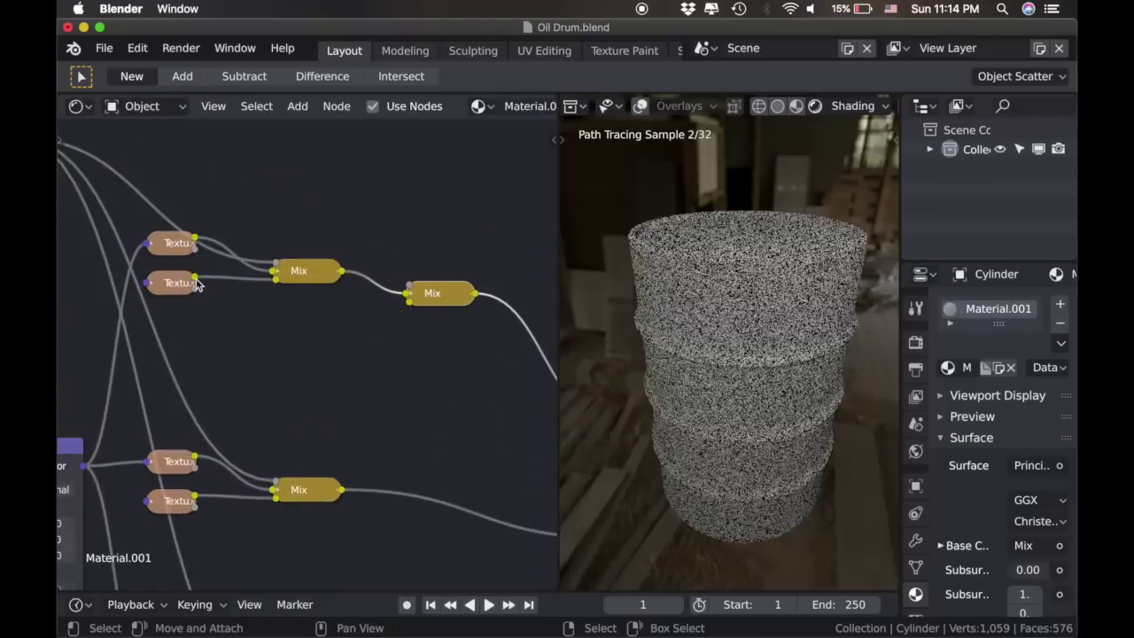
left_click_drag(197, 283, 407, 309)
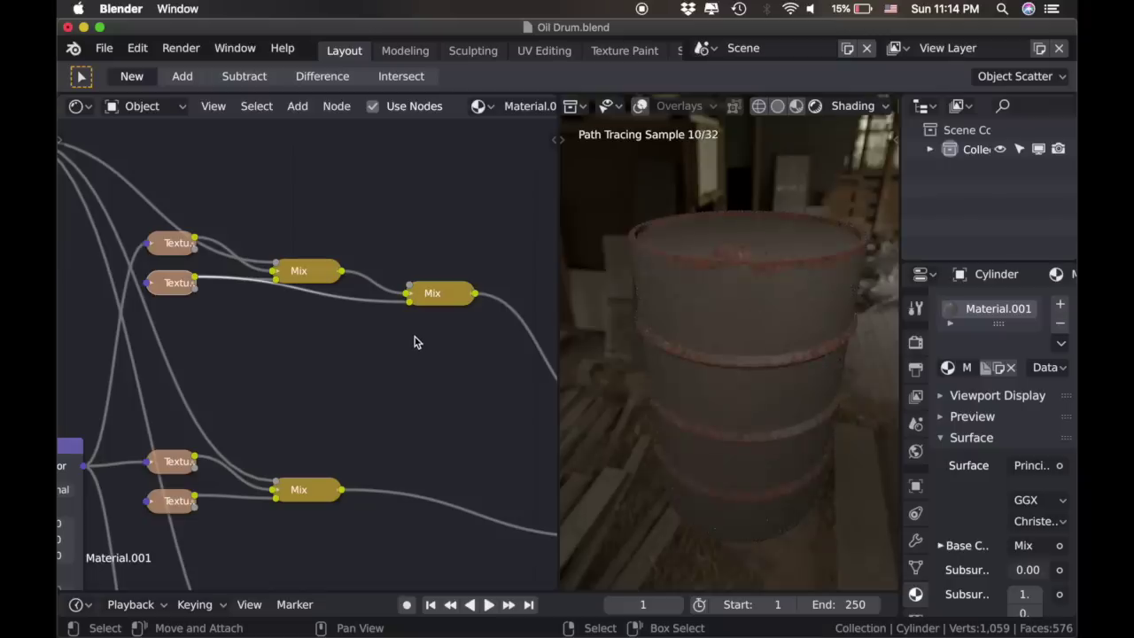
Connect the Mask node's Leaking Mask output to the factor of the new Mix node in the oil drum material
scroll(253, 387, "down", 3)
middle_click_drag(266, 381, 313, 405)
scroll(365, 388, "up", 5)
scroll(285, 376, "down", 1)
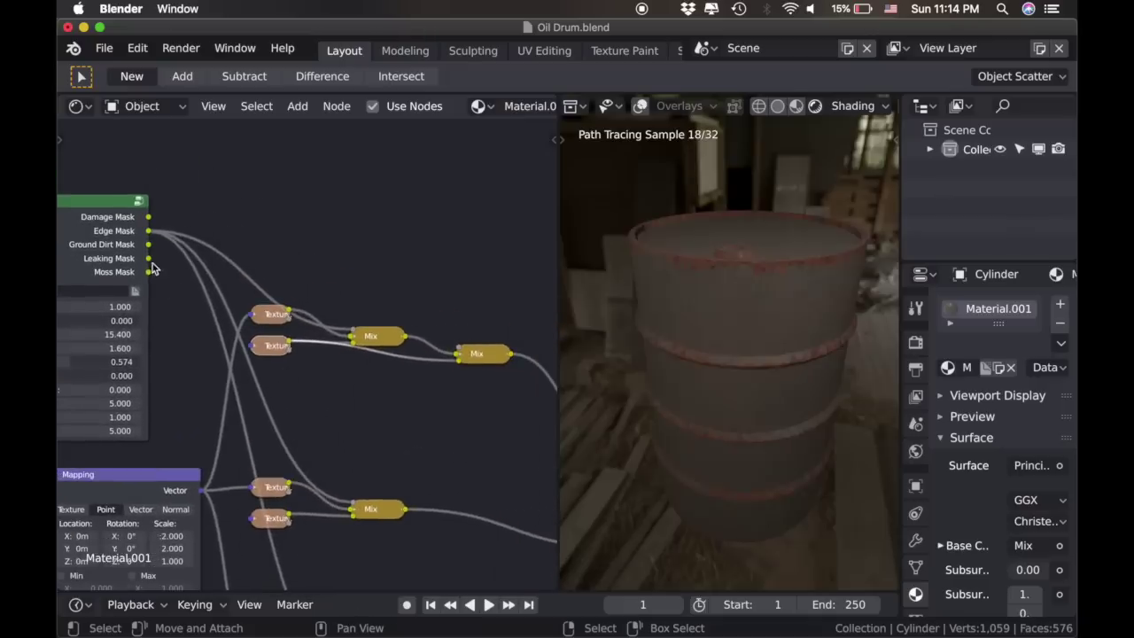
left_click_drag(153, 268, 463, 352)
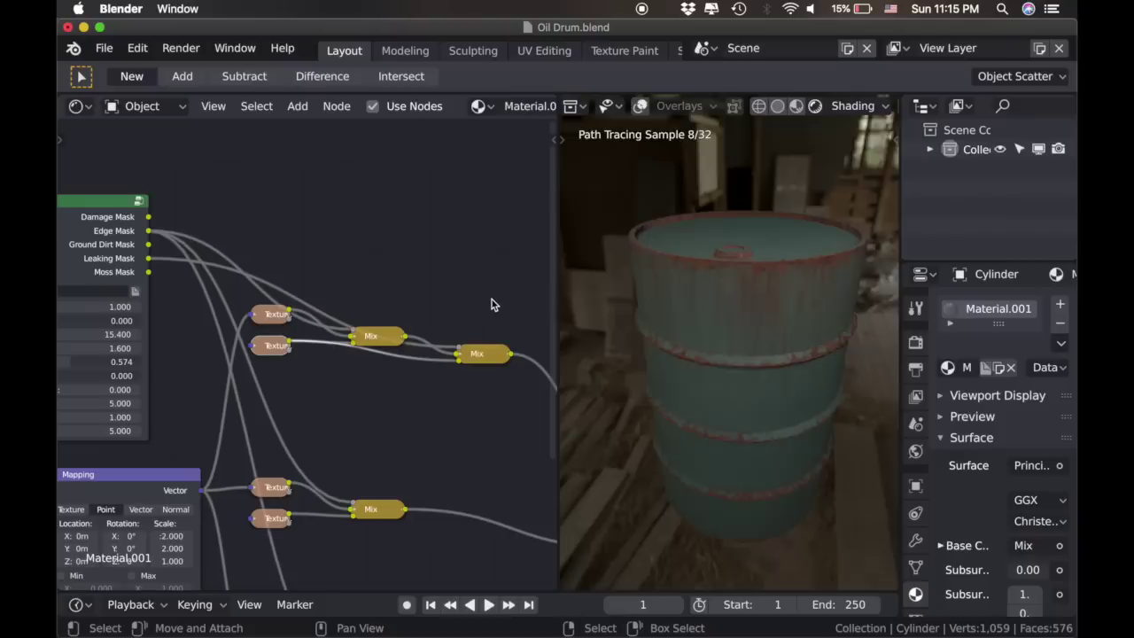
Adjust the Leaking Amount of the oil drum material's Mask node
middle_click_drag(168, 357, 386, 384)
scroll(312, 358, "up", 4)
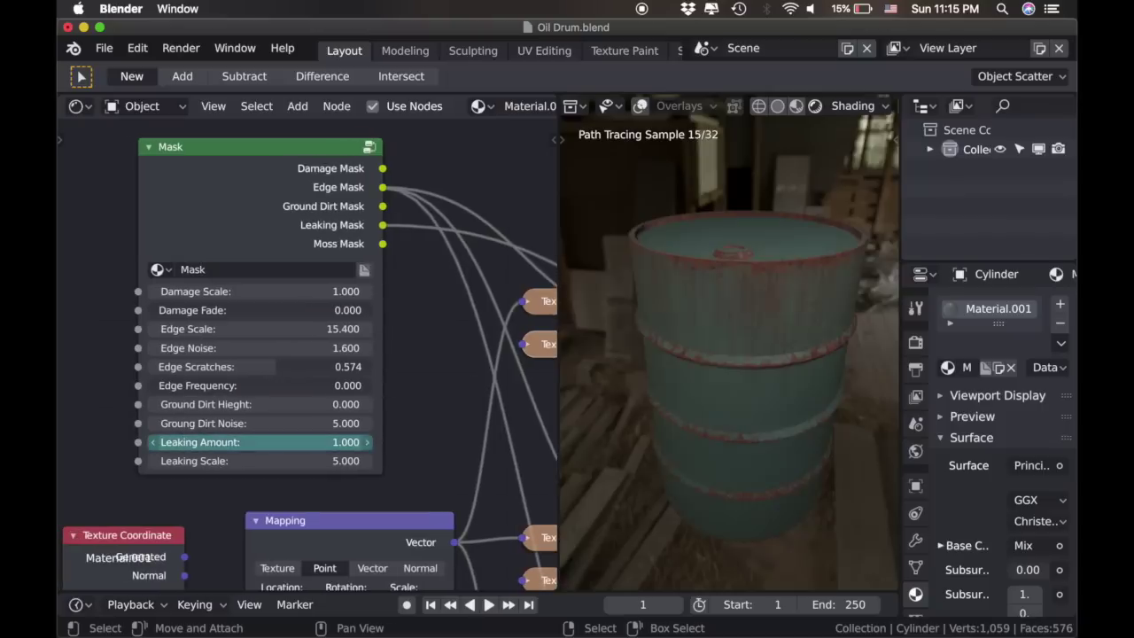
left_click_drag(257, 443, 275, 442)
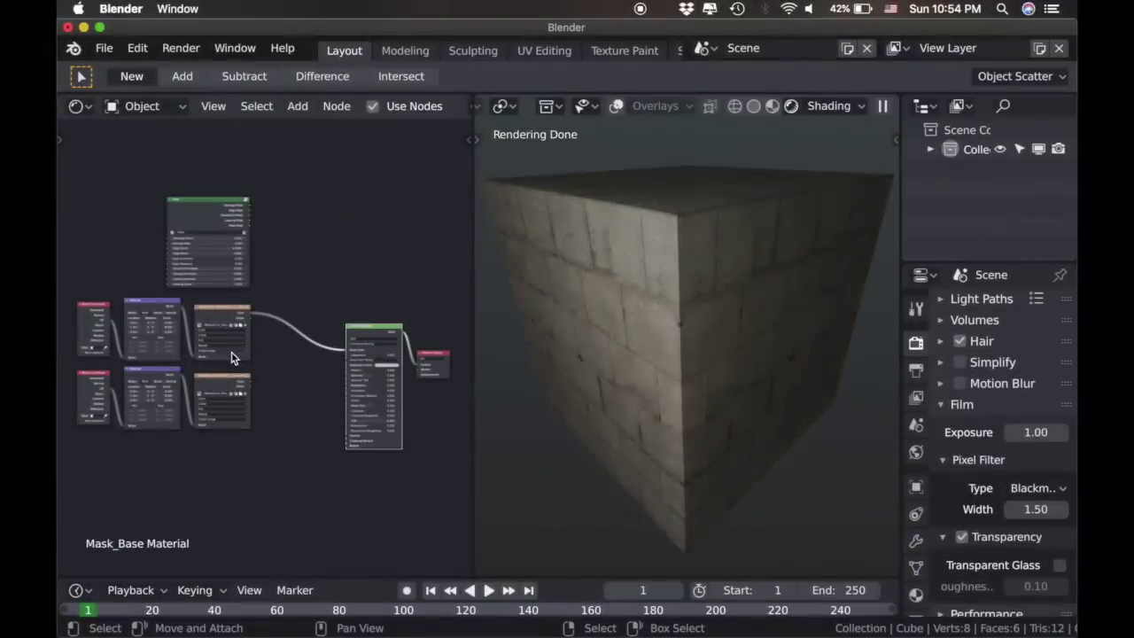
Blend the stone wall and moss image textures with a Mix node placed between them and the Principled BSDF's Base Color
key("shift+alt")
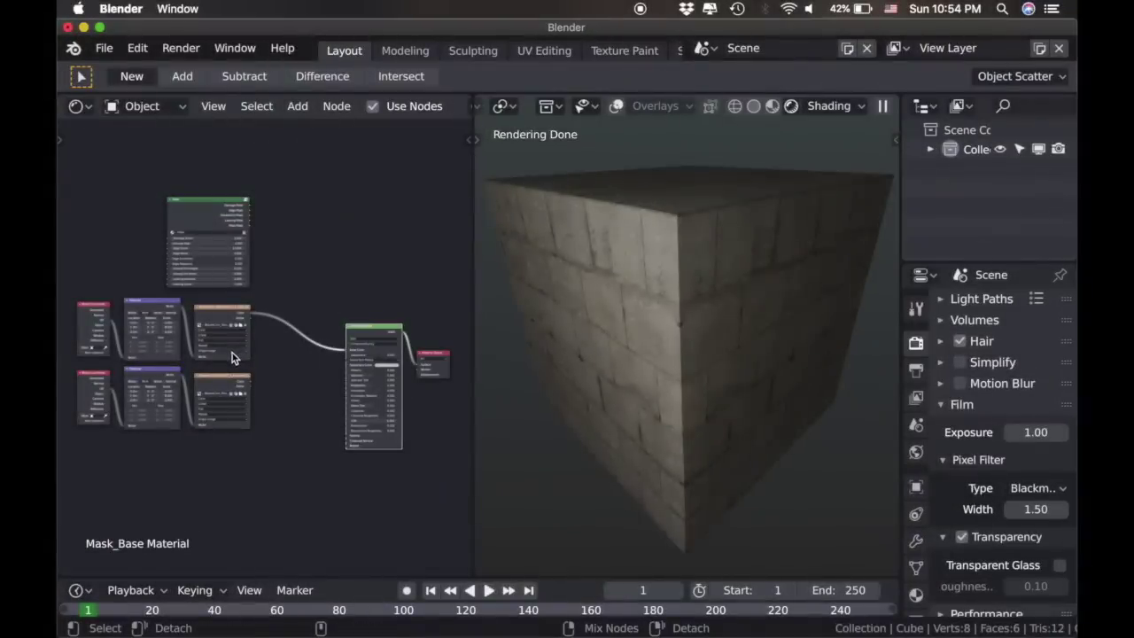
right_click_drag(232, 376, 235, 377, "alt")
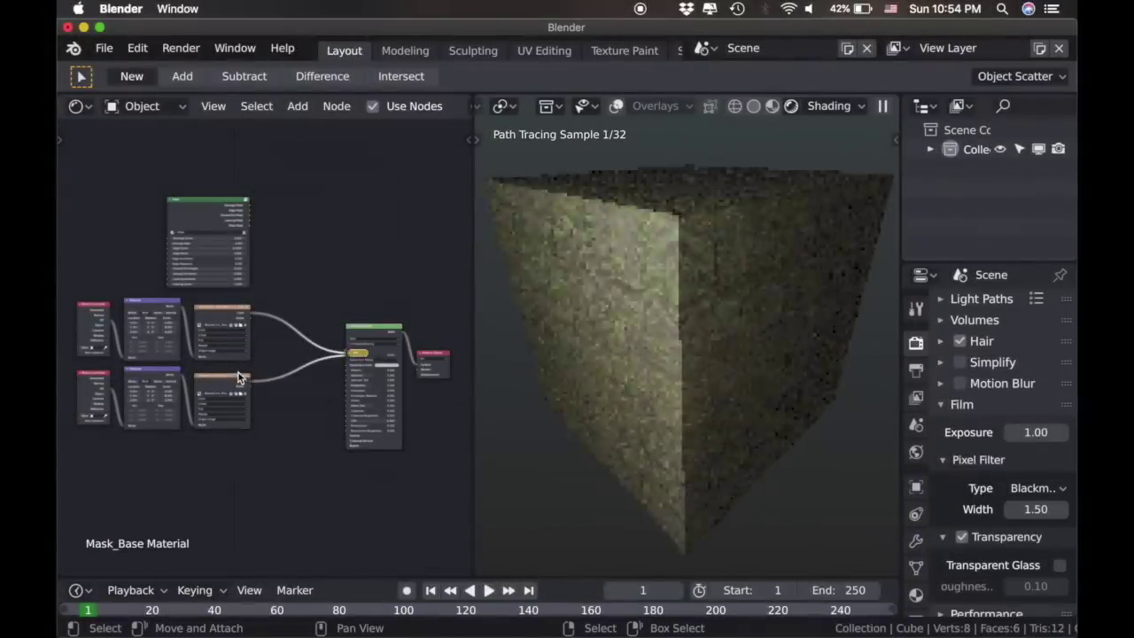
left_click_drag(353, 352, 300, 352)
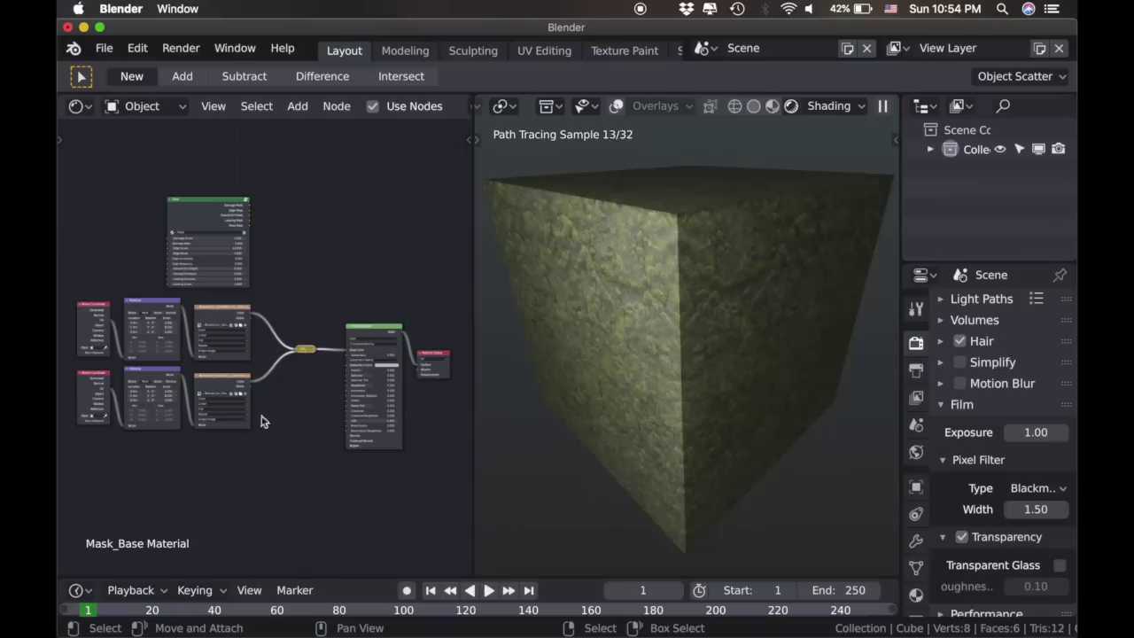
Connect the Mask node's Moss Mask output to the factor of the Mix node blending stone and moss
scroll(254, 228, "up", 5)
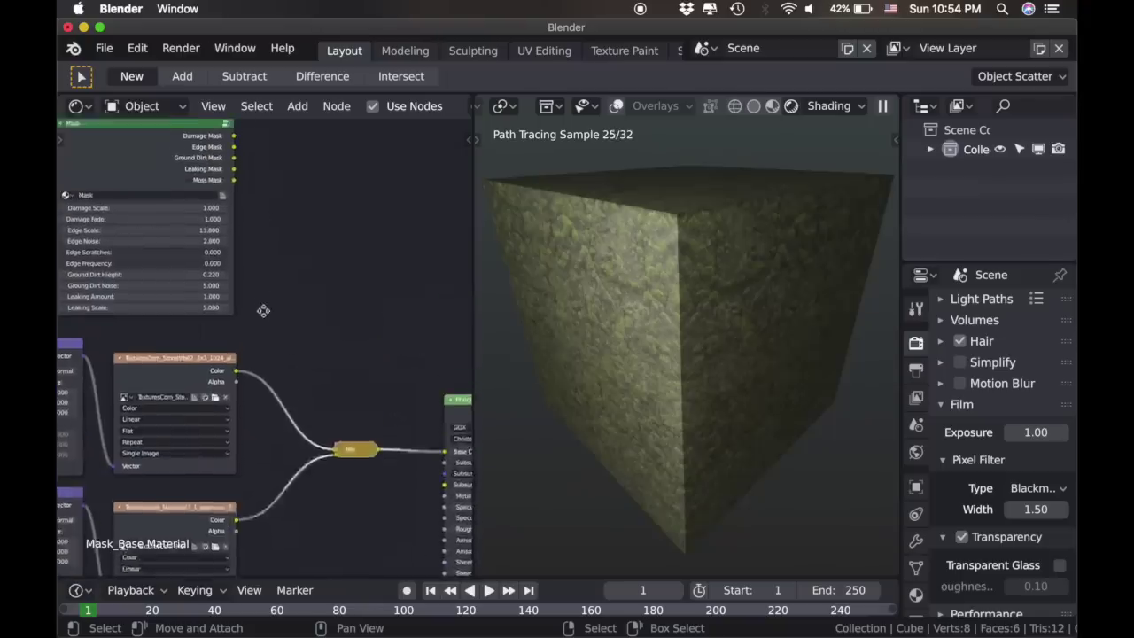
scroll(241, 226, "up", 2)
left_click_drag(228, 195, 357, 530)
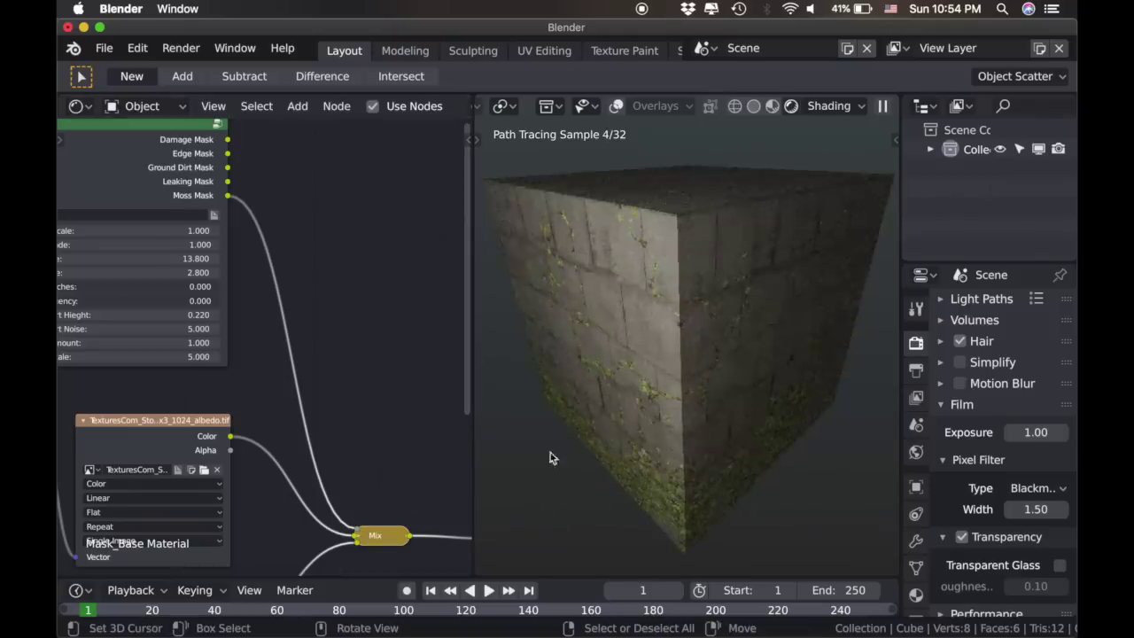
Add a Bump node feeding the Principled BSDF's Normal input and link the Mask node's Moss Mask output to its Height
scroll(394, 480, "down", 5)
middle_click_drag(408, 499, 331, 297)
key("shift+a")
mouse_move(319, 450)
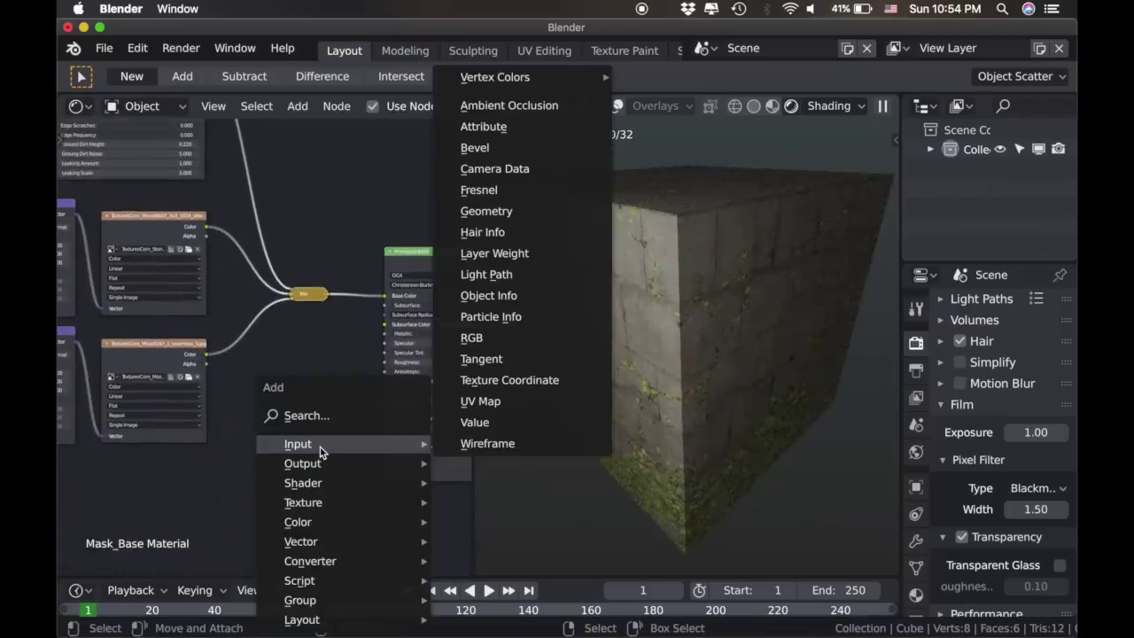
left_click(475, 392)
left_click(354, 425)
left_click_drag(358, 424, 385, 456)
middle_click_drag(240, 301, 264, 388)
left_click_drag(215, 150, 308, 557)
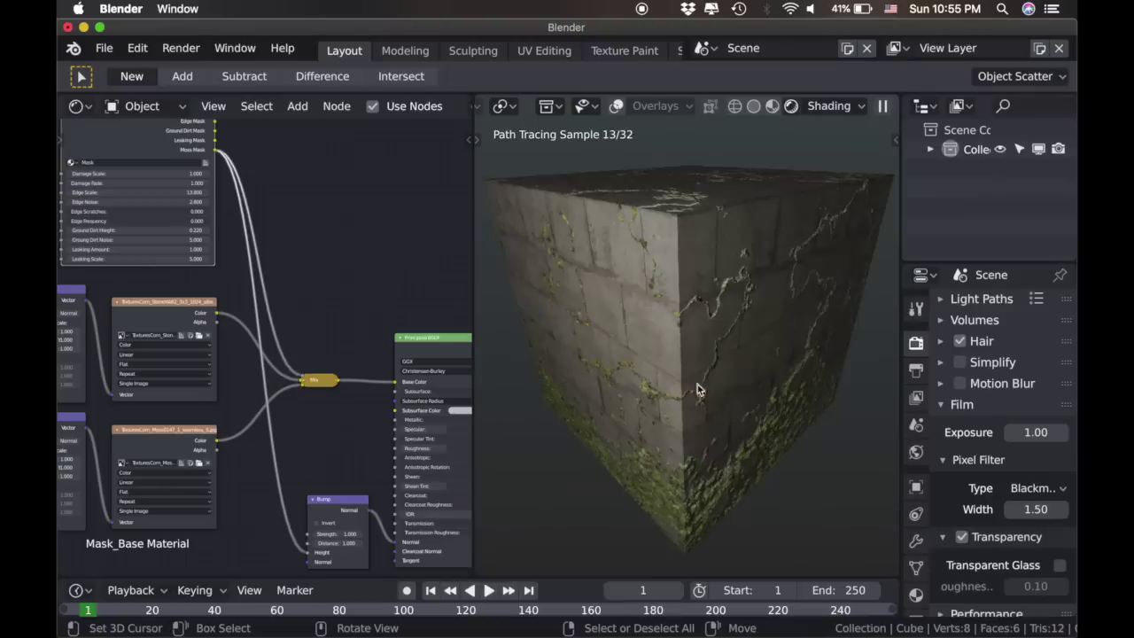
Examine the raised moss on the stone cube from several angles and distances
mouse_move(699, 385)
middle_mouse_down()
mouse_move(785, 369)
mouse_move(719, 389)
middle_mouse_up()
scroll(781, 358, "up", 2)
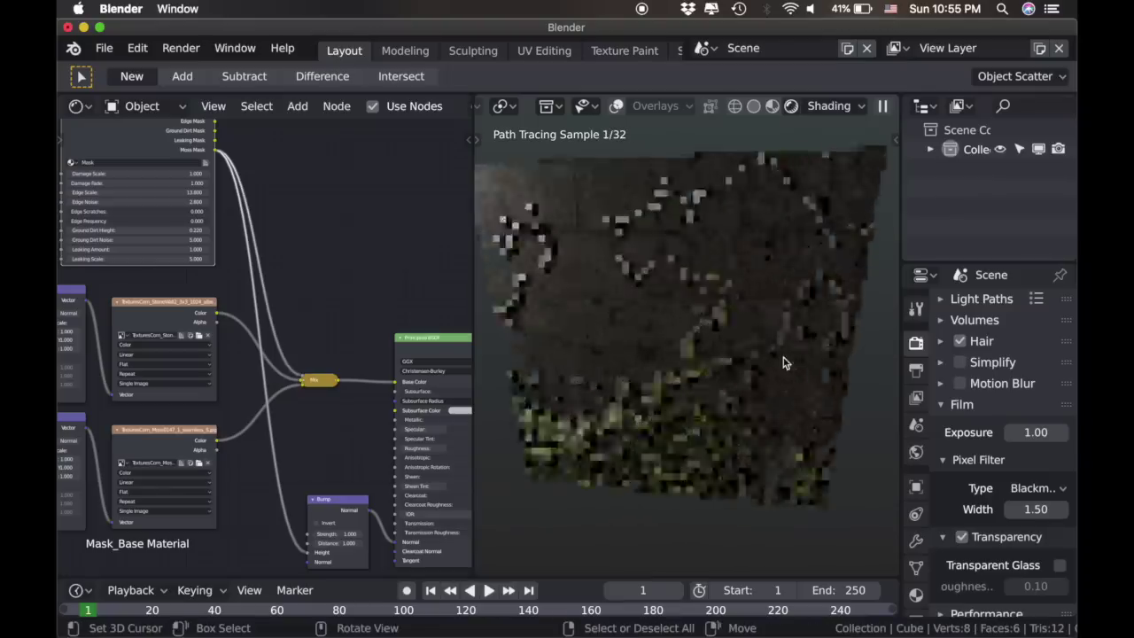
middle_click_drag(788, 318, 743, 209)
scroll(856, 304, "down", 4)
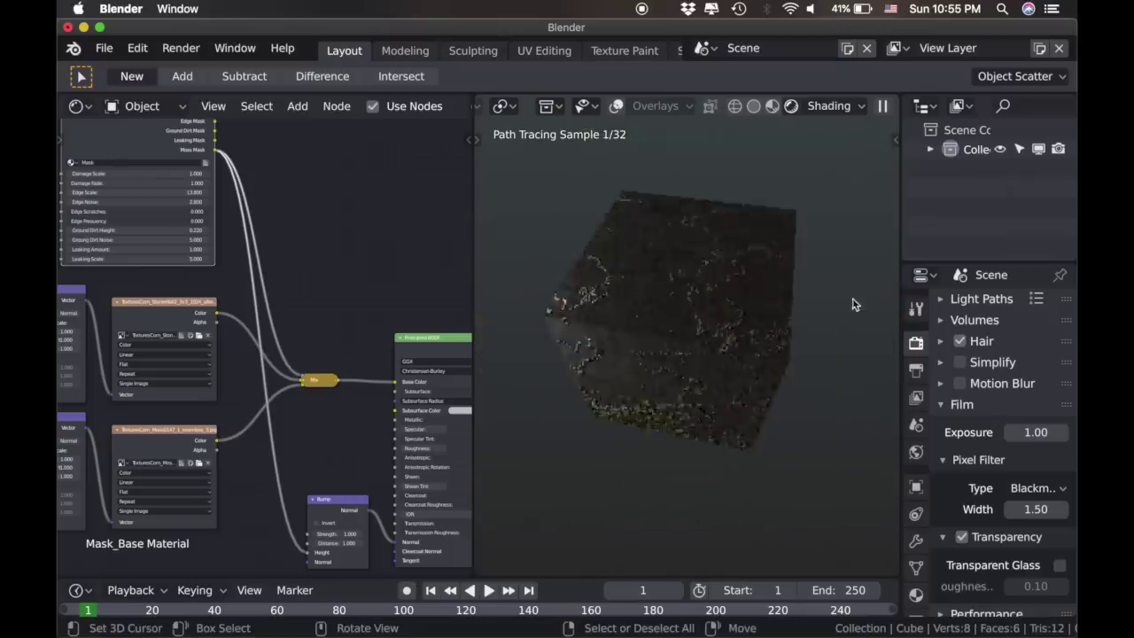
middle_click_drag(856, 304, 656, 332)
scroll(753, 403, "up", 3)
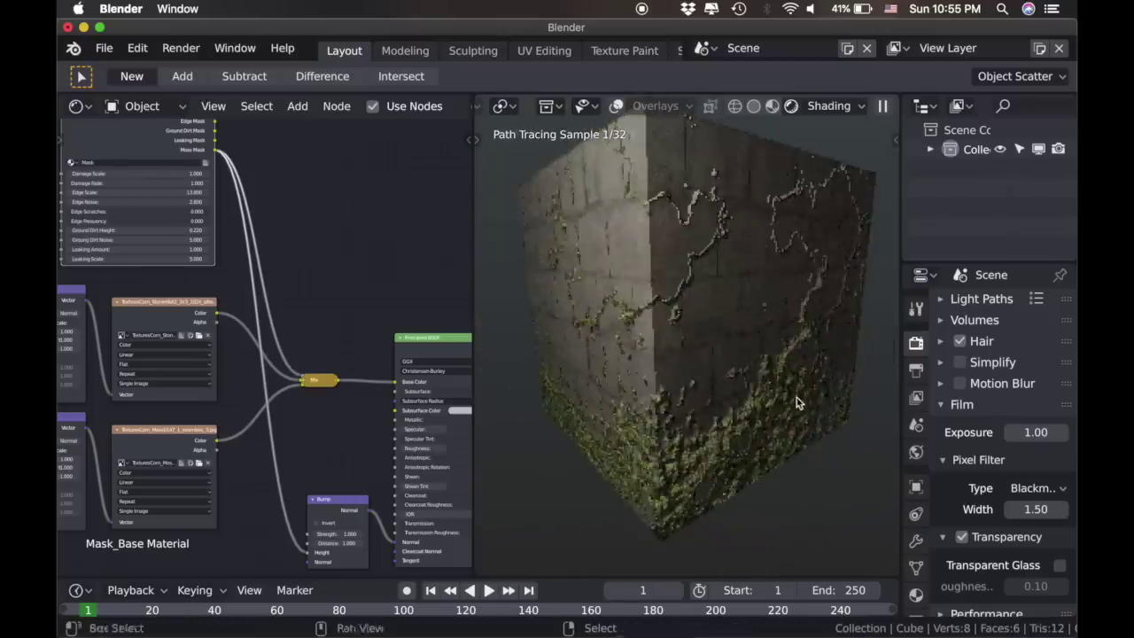